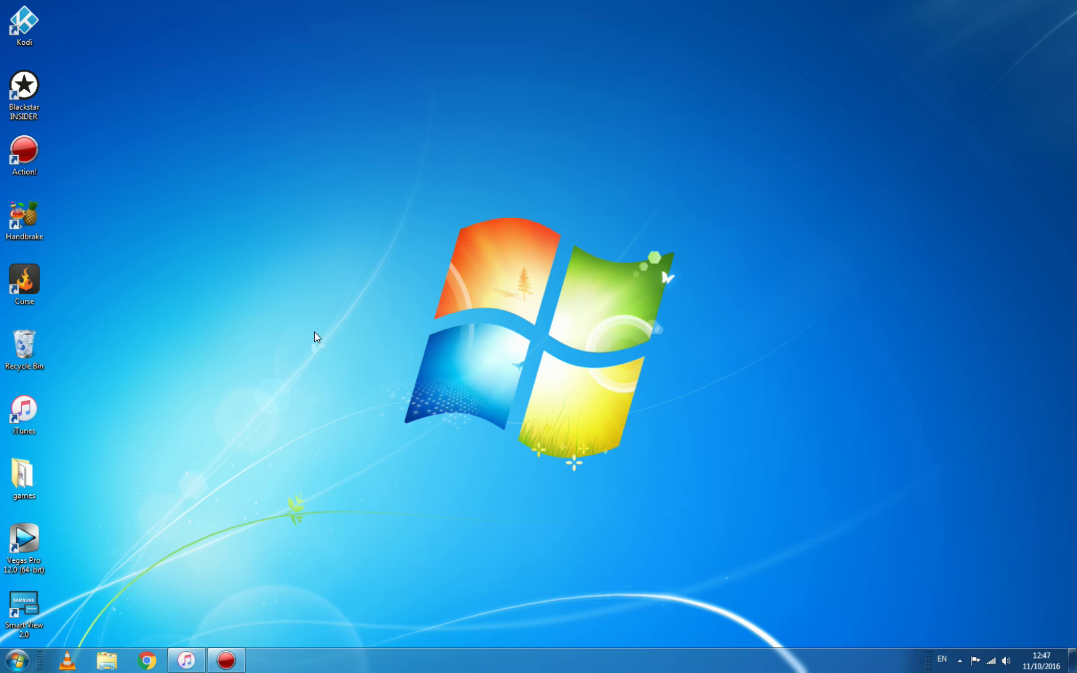
Switch to iTunes to show the music library's song list.
drag(225, 350, 404, 438)
click(183, 663)
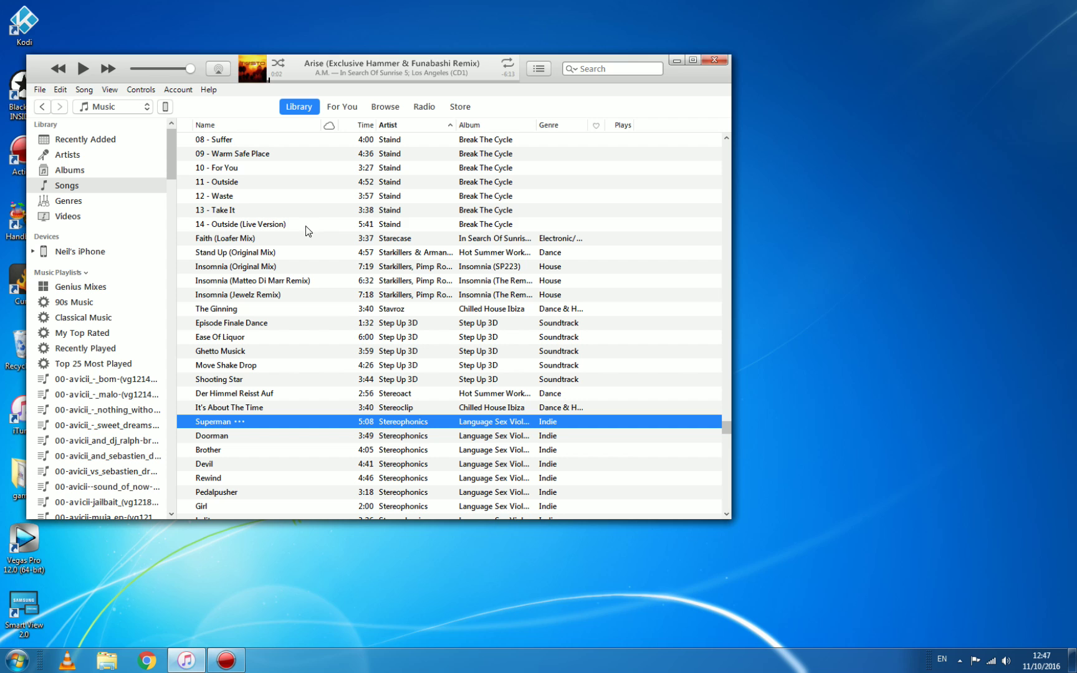
click(40, 90)
mouse_move(50, 94)
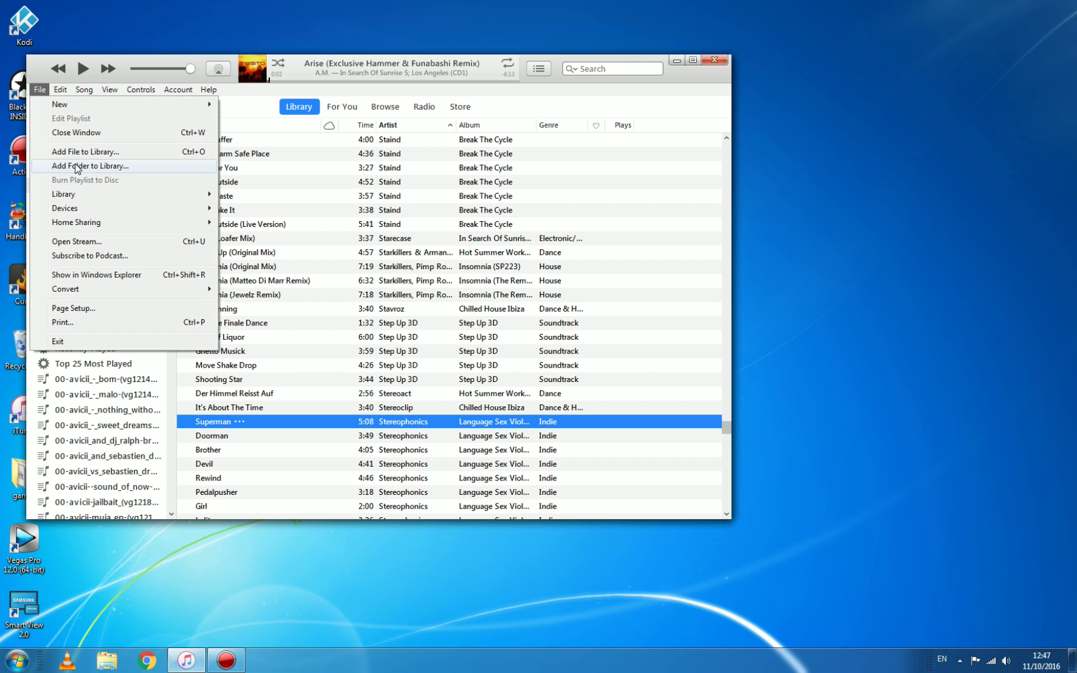
click(75, 165)
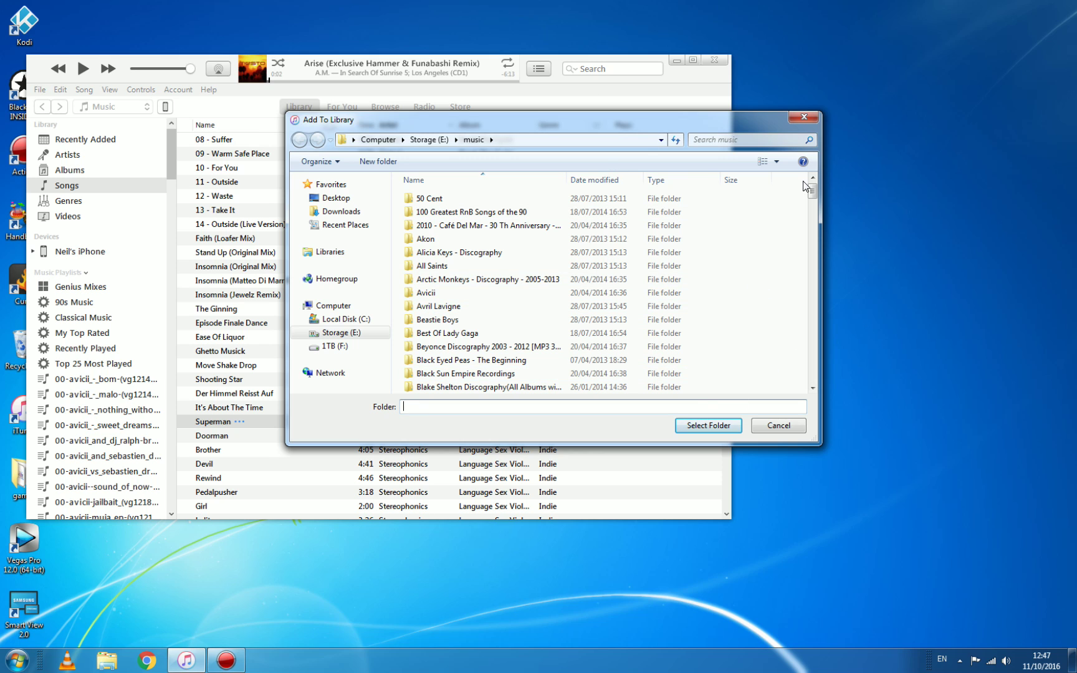
click(801, 119)
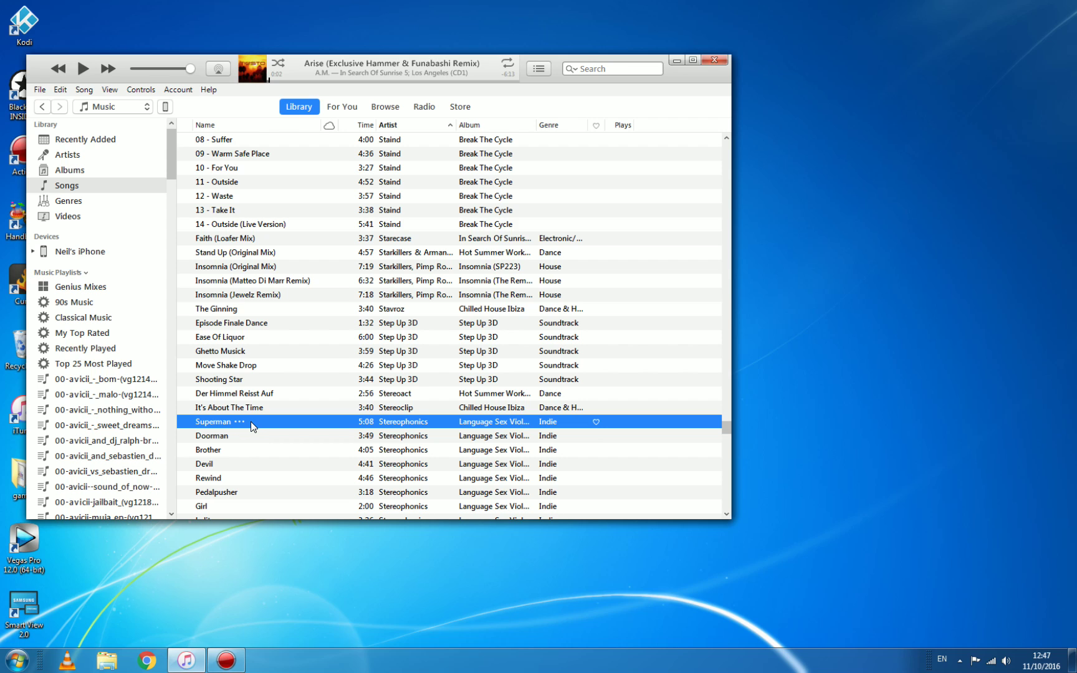
Set the stop time of the Stereophonics track Superman to 0:30 in its song information options.
right_click(232, 450)
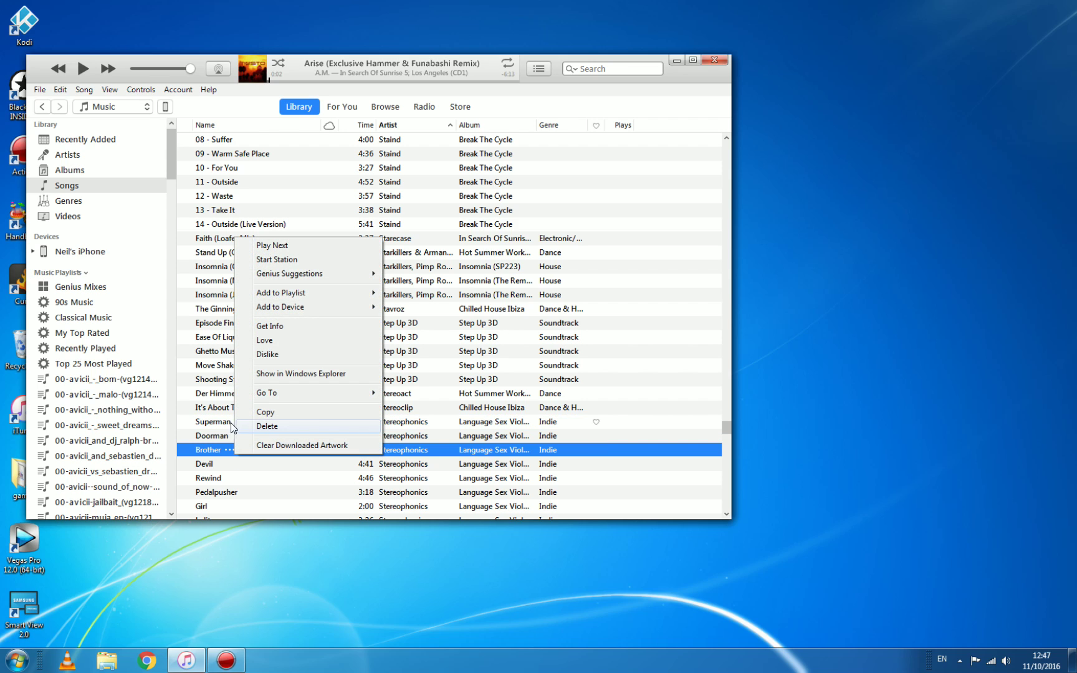
click(215, 424)
right_click(264, 420)
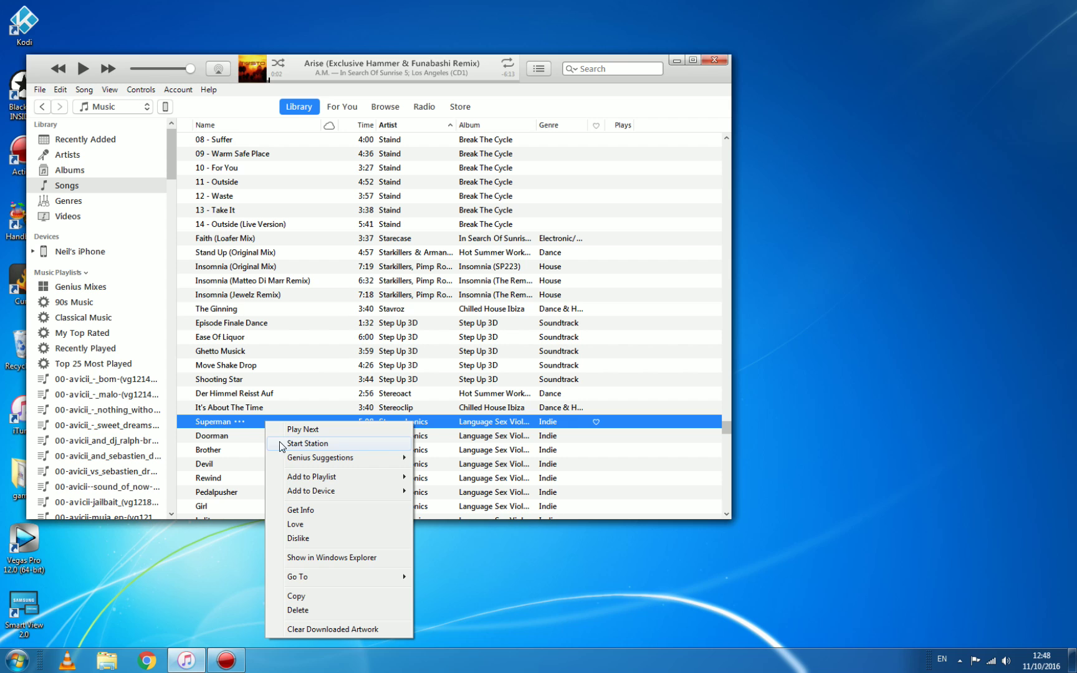
click(315, 510)
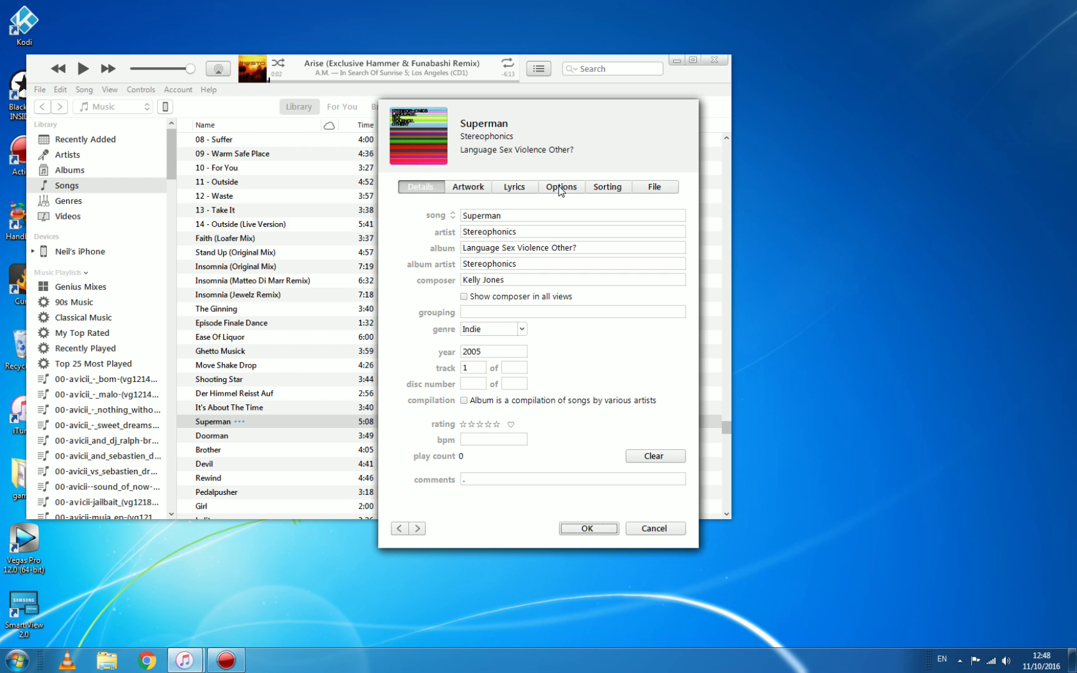
click(561, 189)
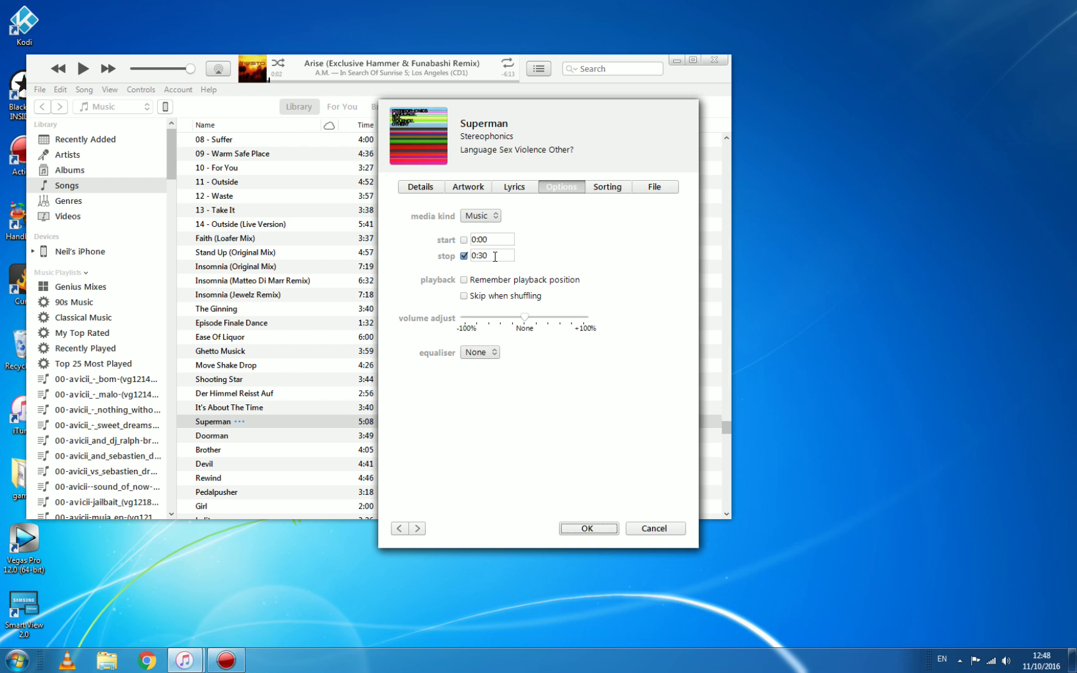
click(498, 255)
click(498, 237)
click(503, 254)
click(586, 529)
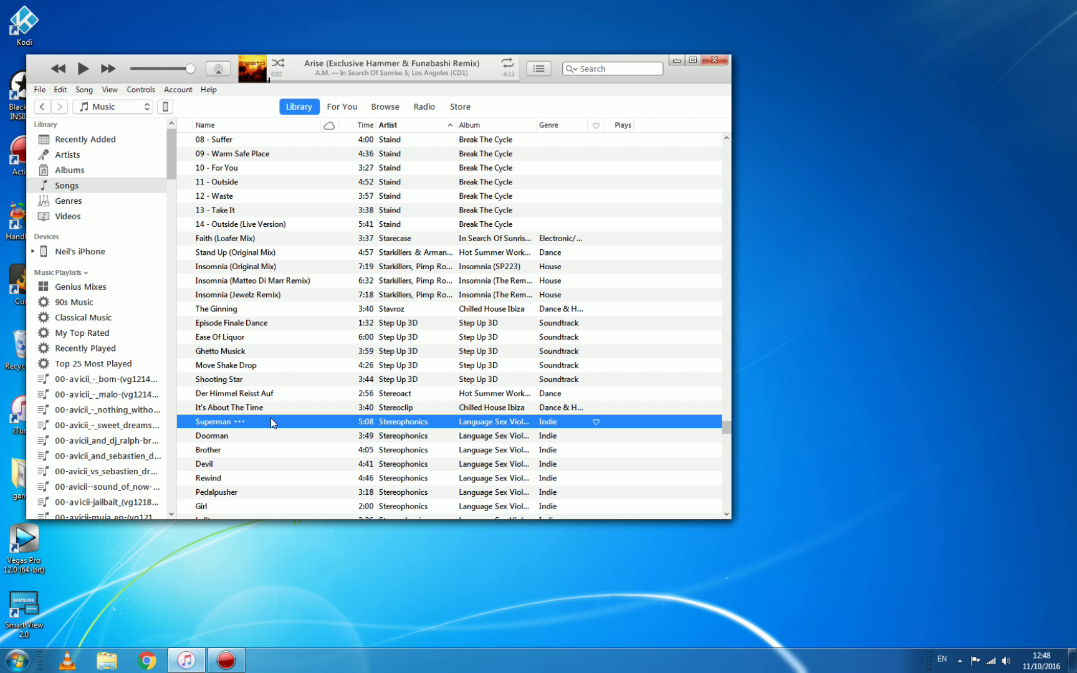
Create an AAC version of the Superman track and select the new shortened copy.
click(39, 89)
click(39, 89)
click(39, 89)
mouse_move(85, 283)
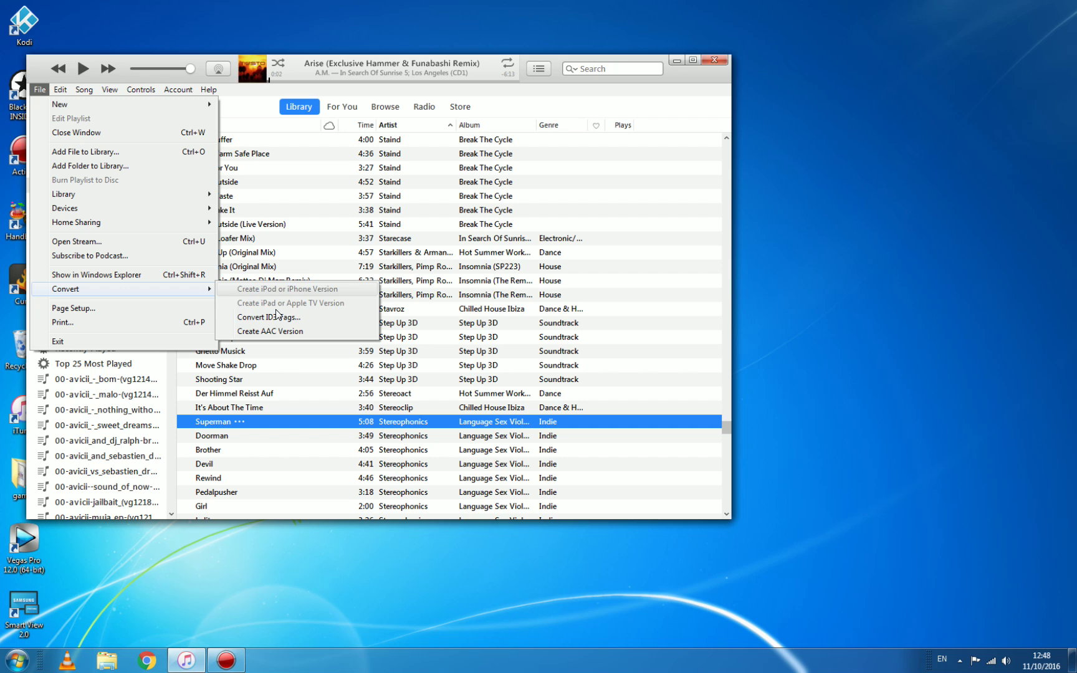
click(278, 331)
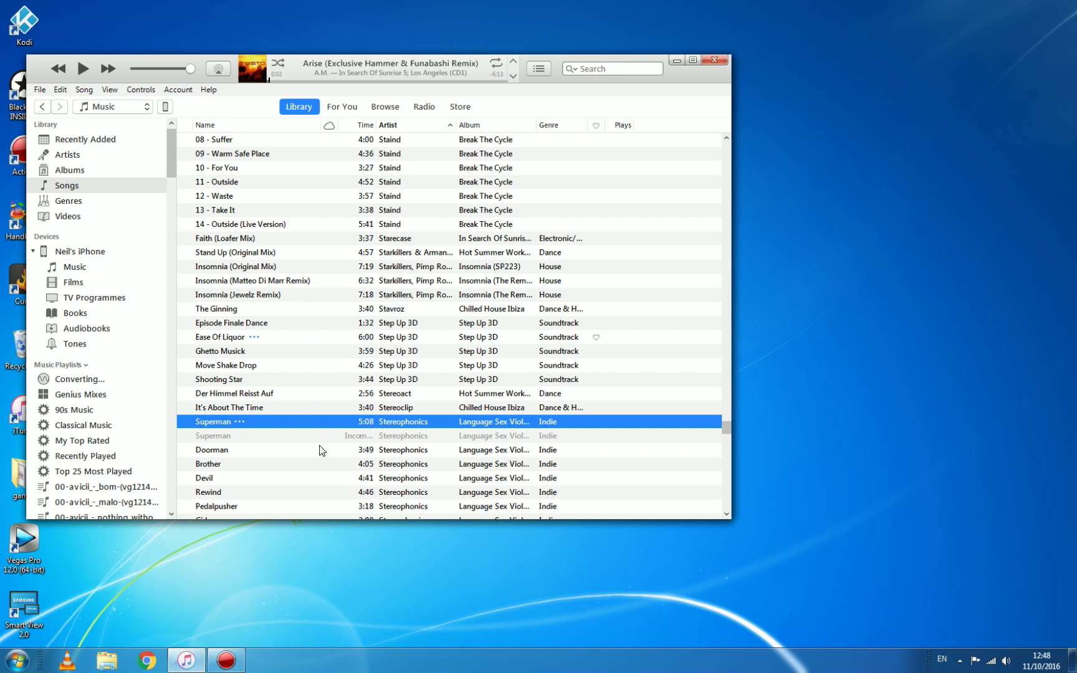
click(397, 439)
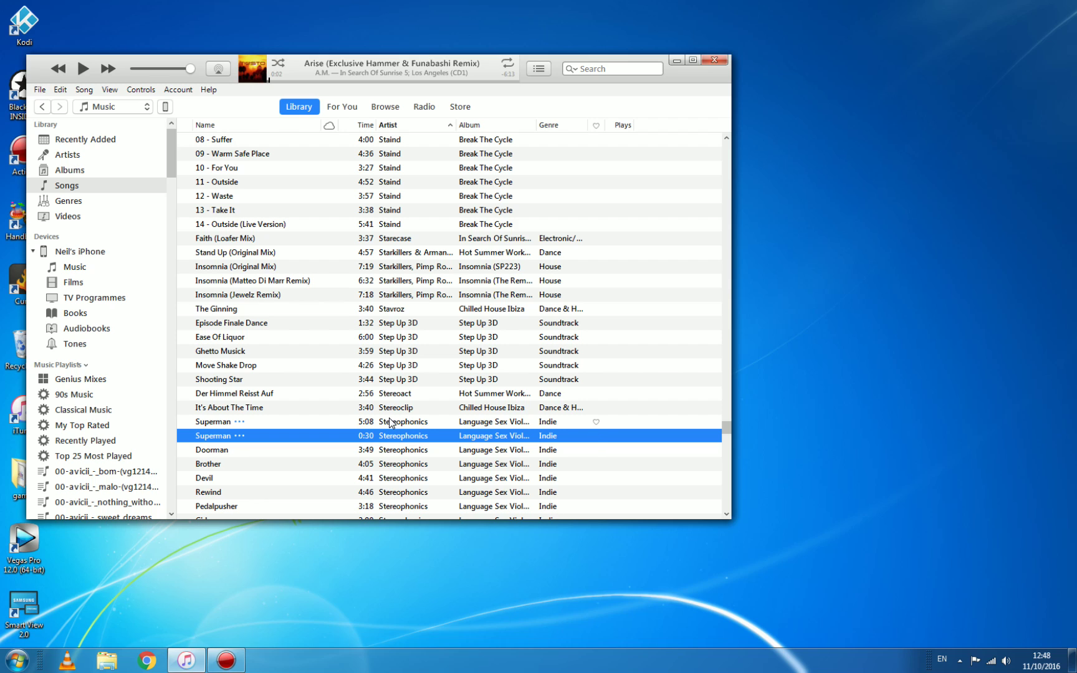
Turn off the custom stop time on the original 5:08 Superman track.
click(391, 422)
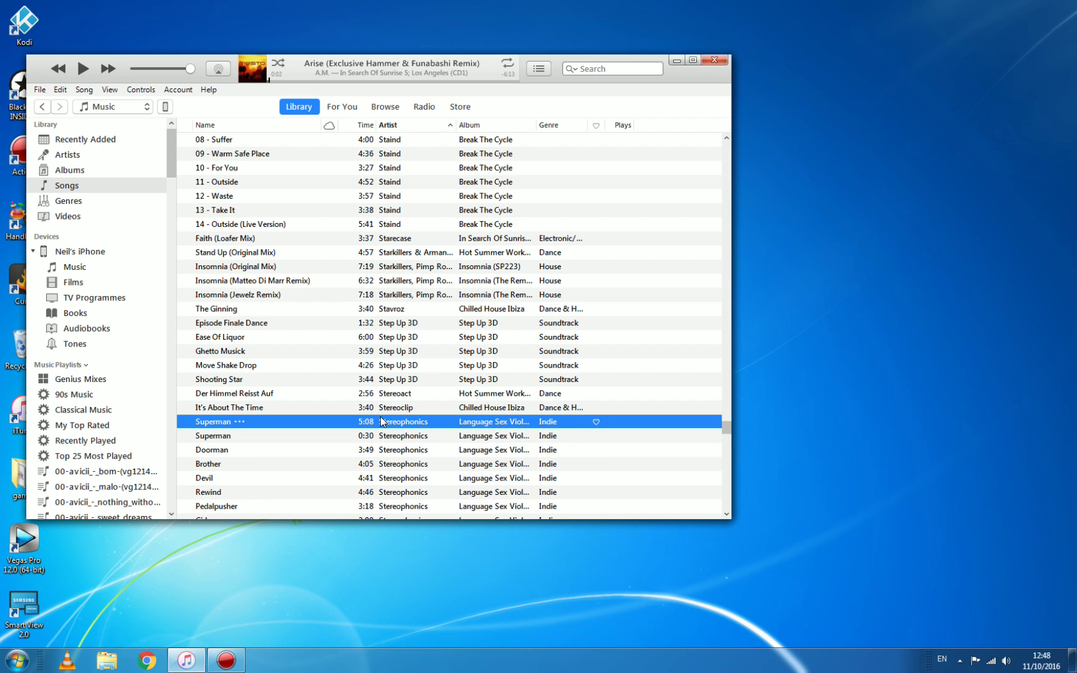
right_click(382, 425)
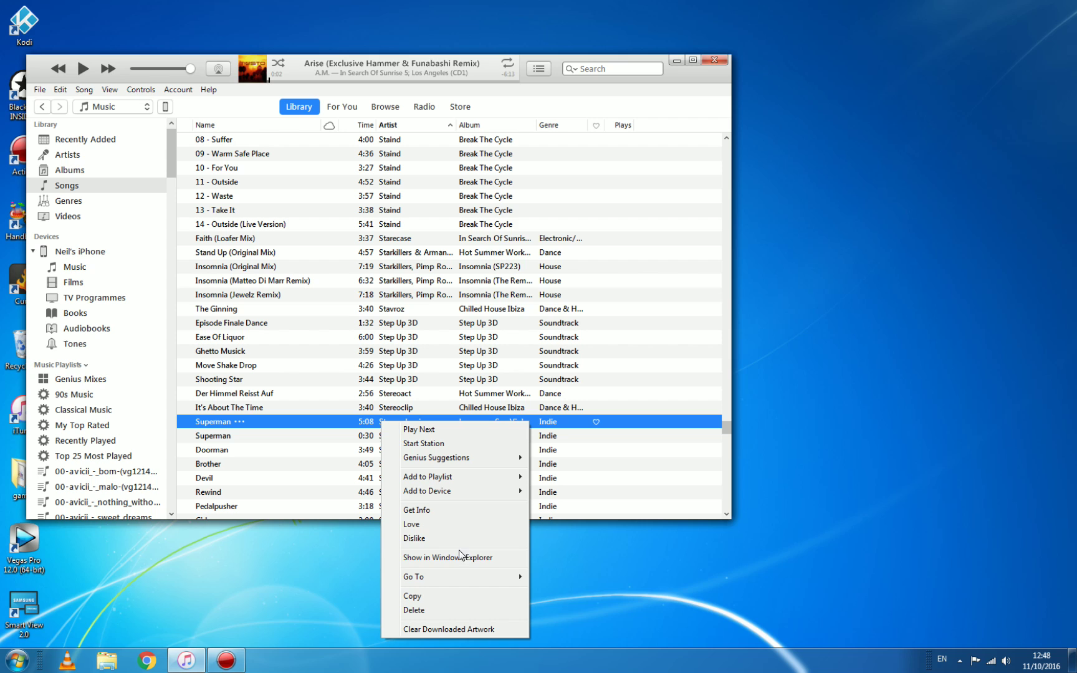
click(433, 511)
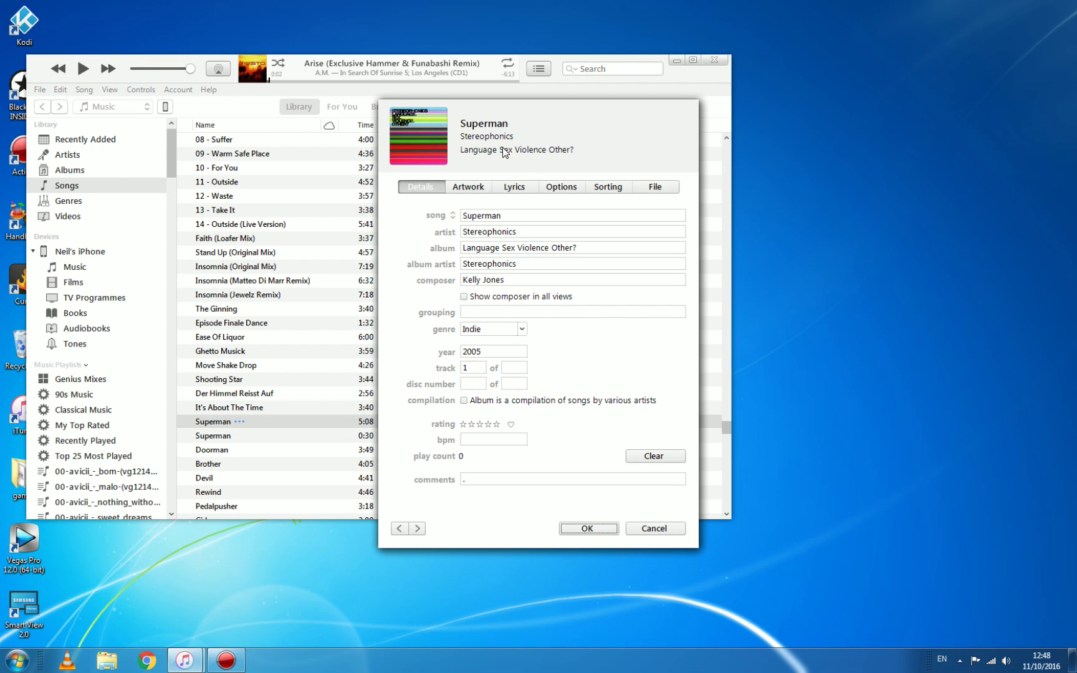
click(554, 188)
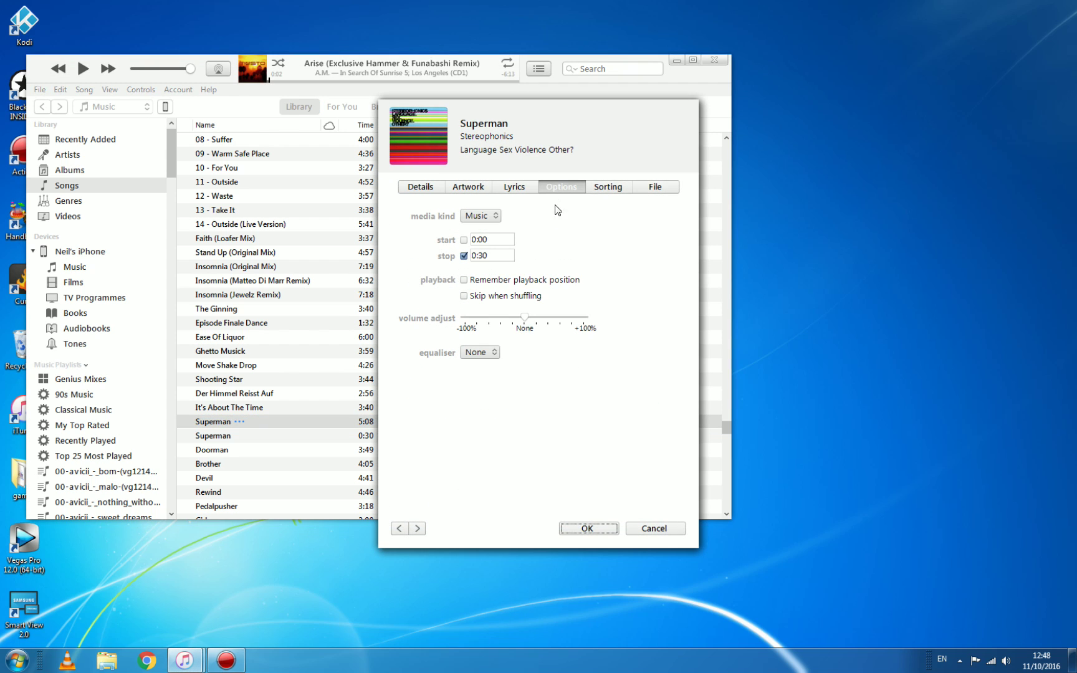
click(464, 256)
click(588, 528)
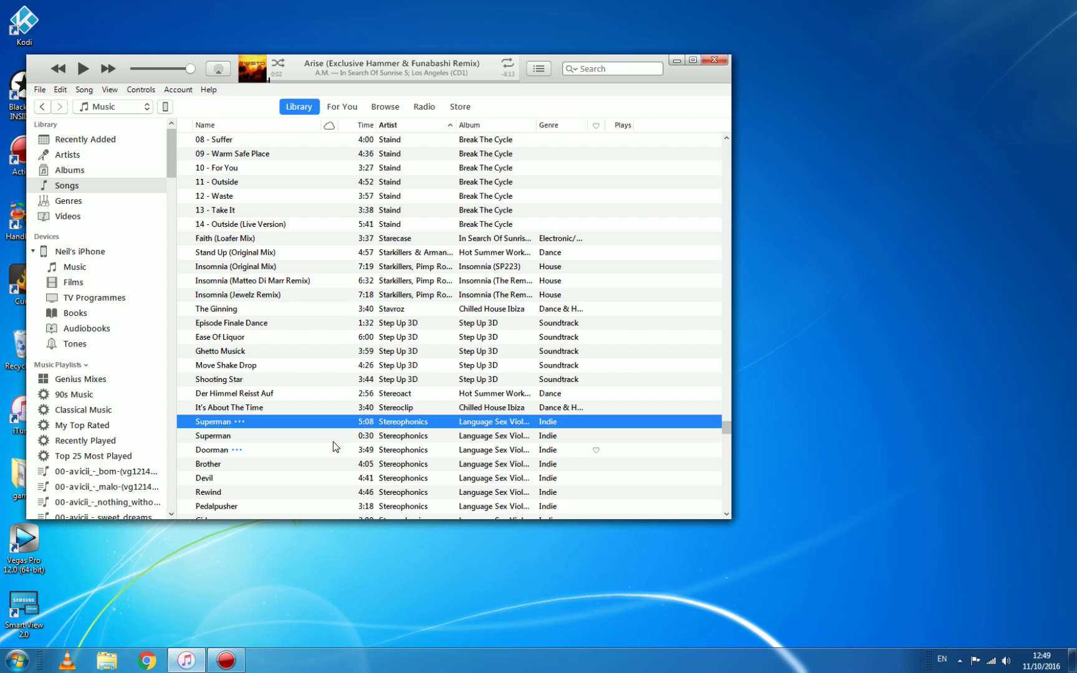
Show the 0:30 copy of Superman in its folder in Windows Explorer.
click(319, 440)
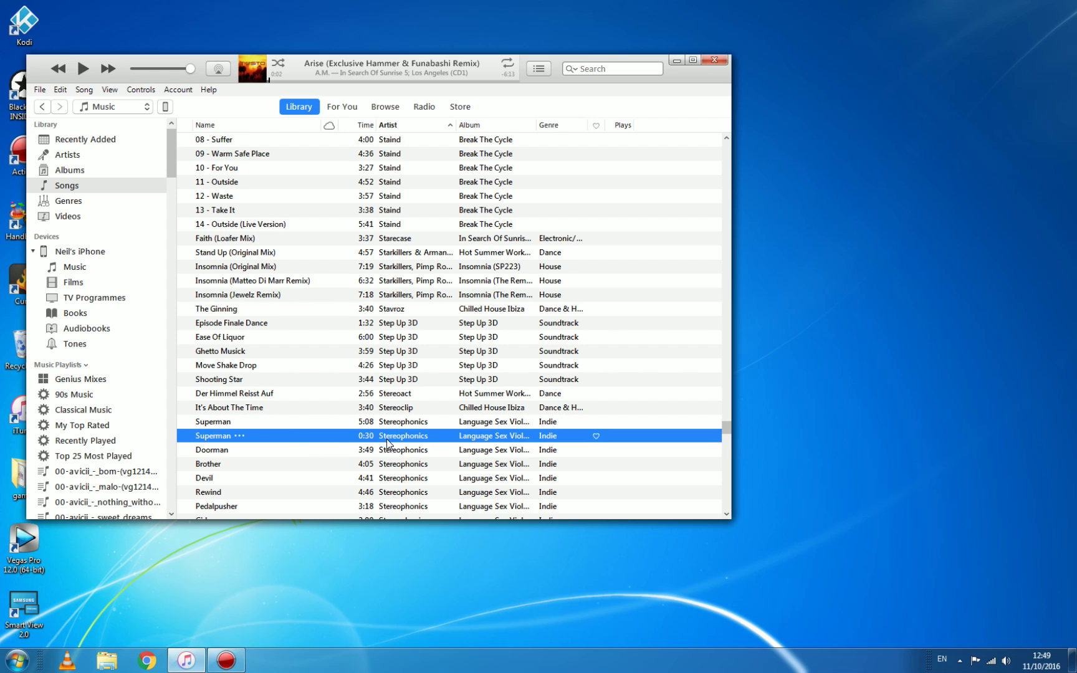
right_click(317, 435)
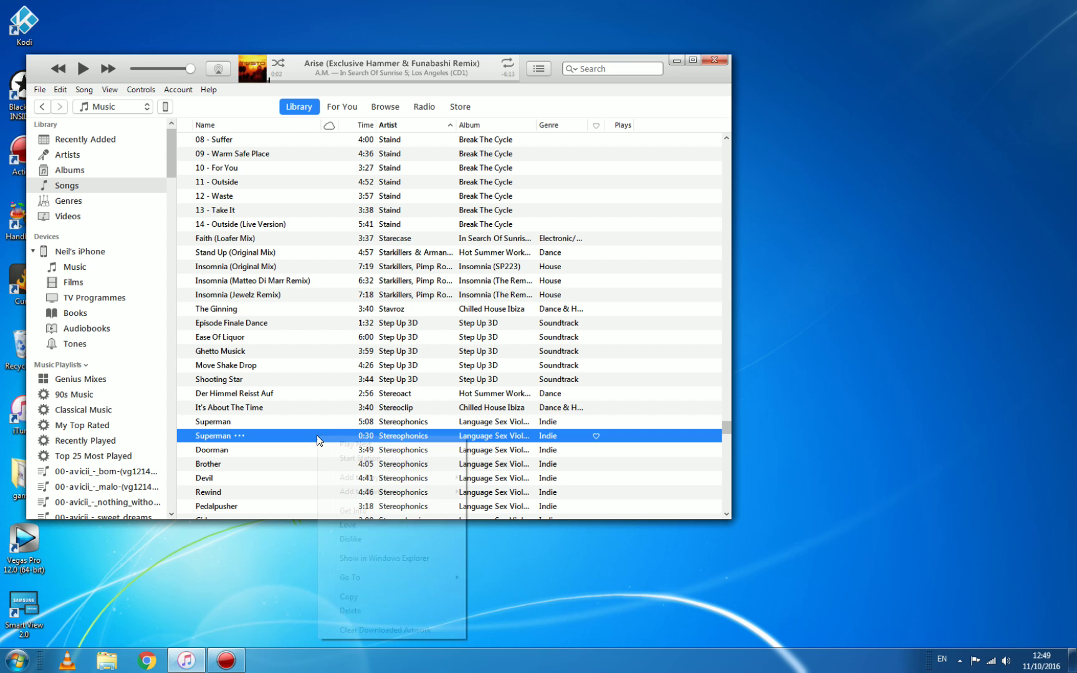
click(379, 558)
click(541, 401)
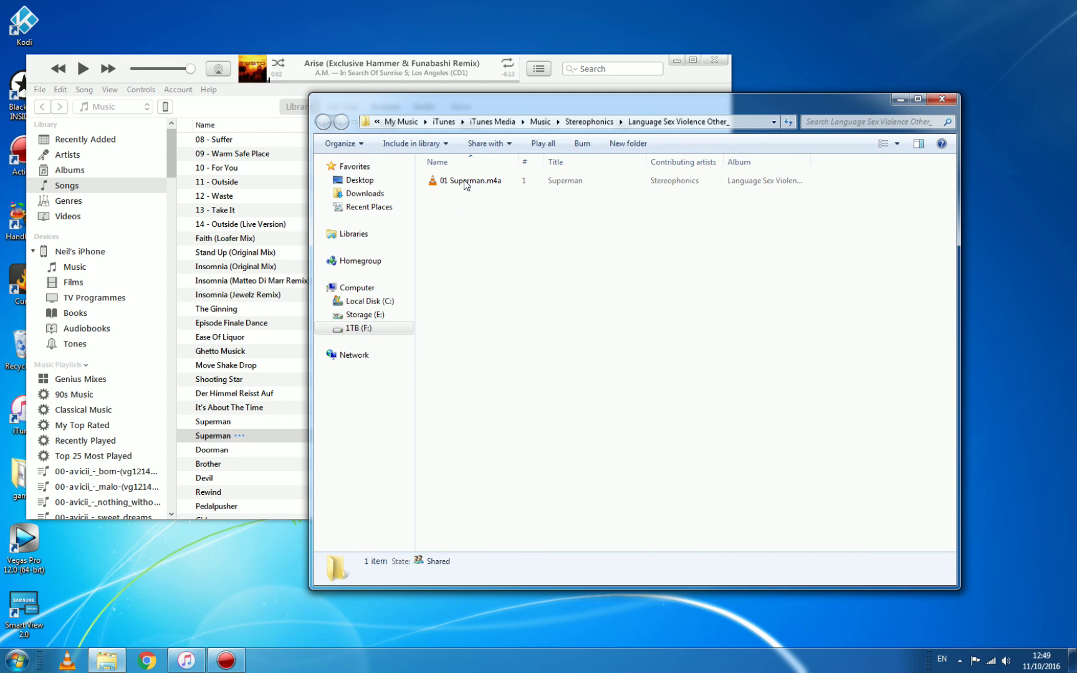
Rename the shortened song file to 01 Superman.m4r, accepting the extension change, and check its file type.
click(467, 180)
right_click(485, 181)
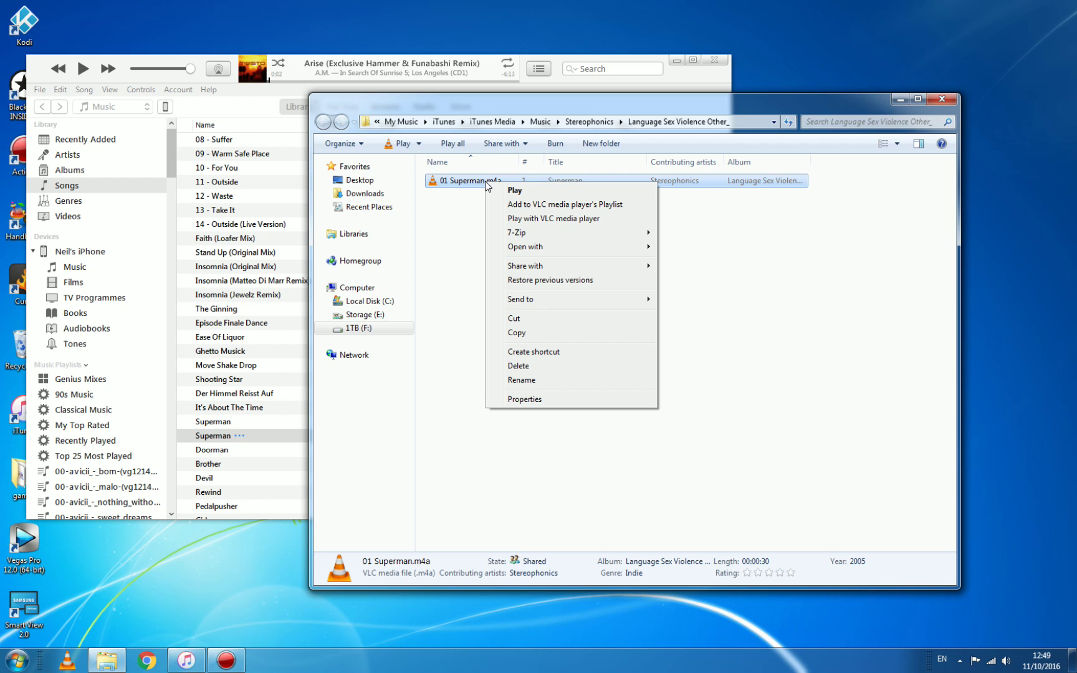
click(553, 379)
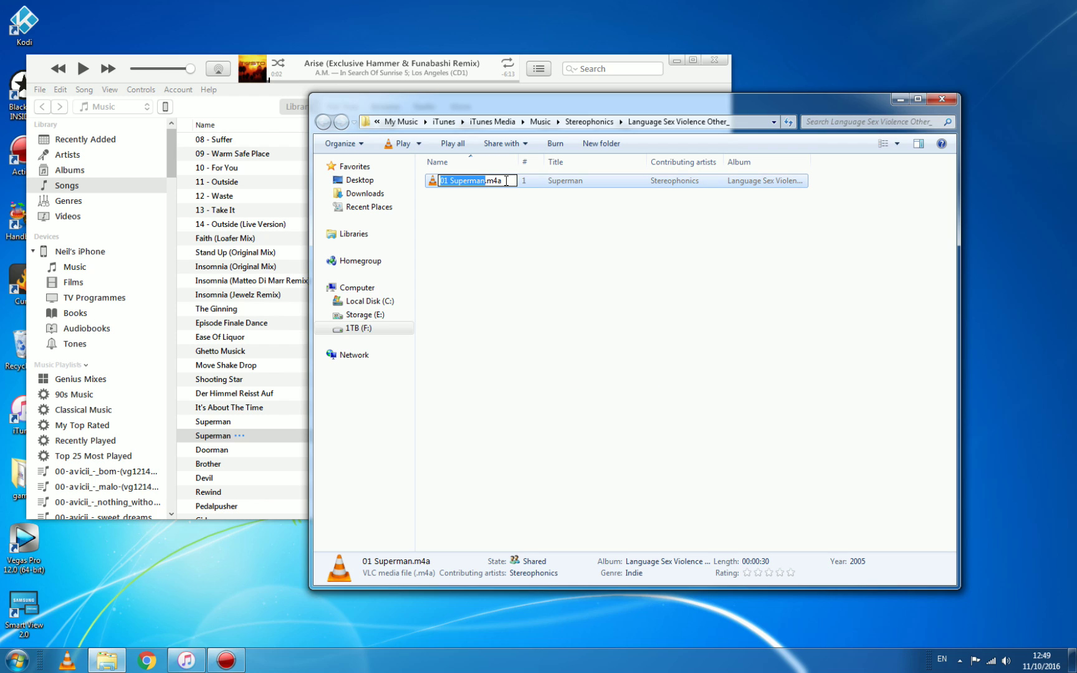
key(End)
text(r)
key(Return)
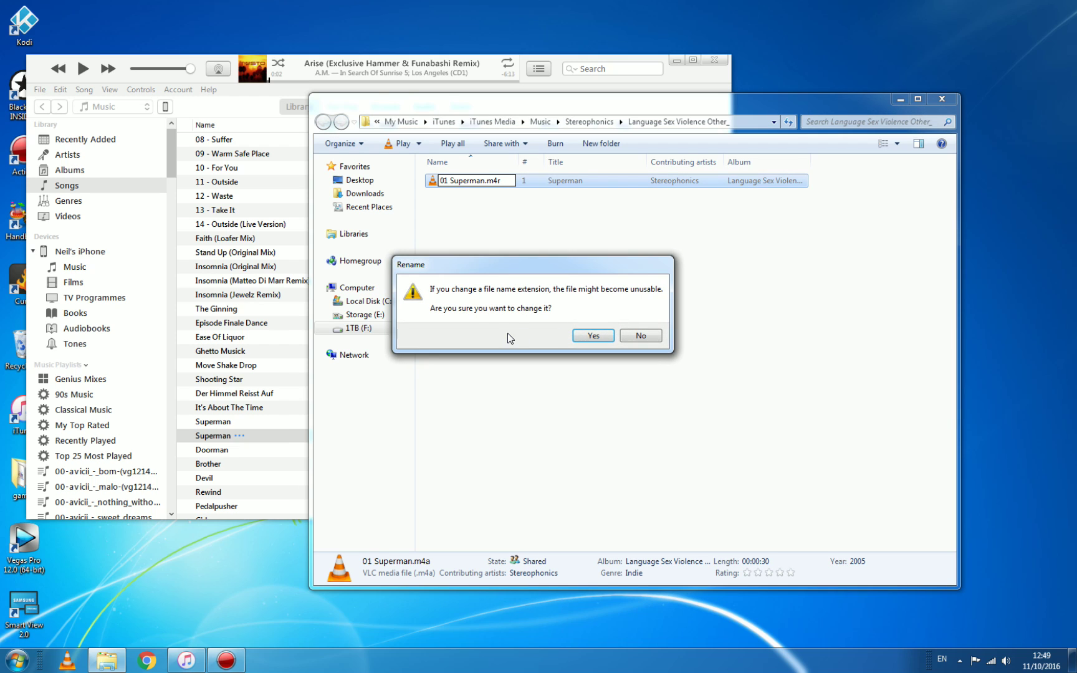
click(589, 337)
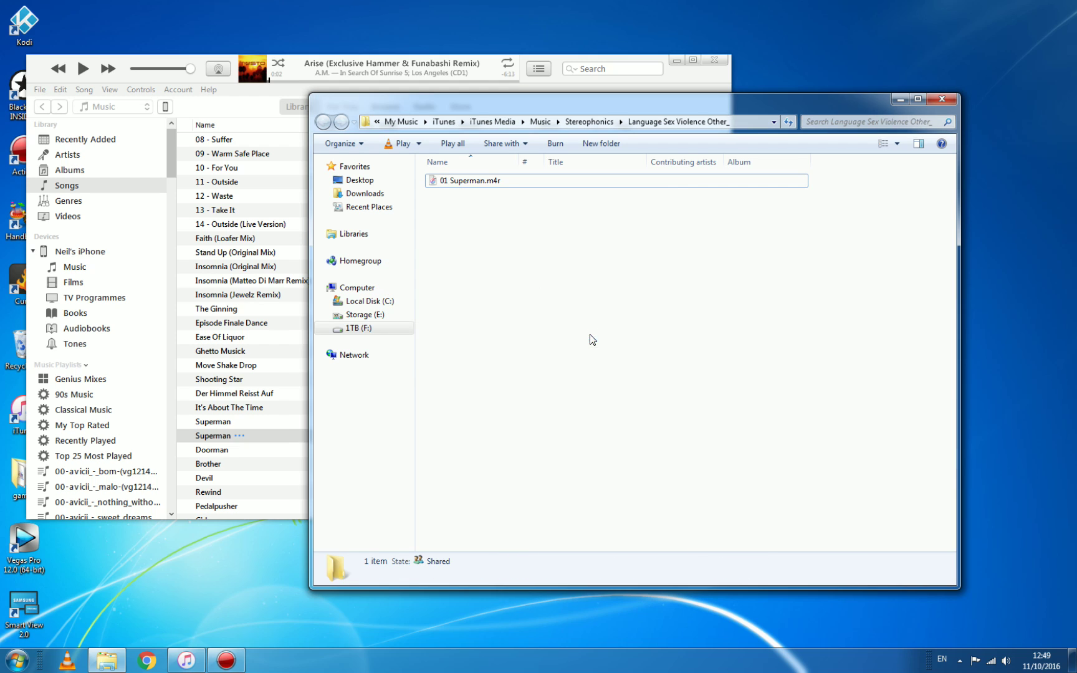
click(464, 180)
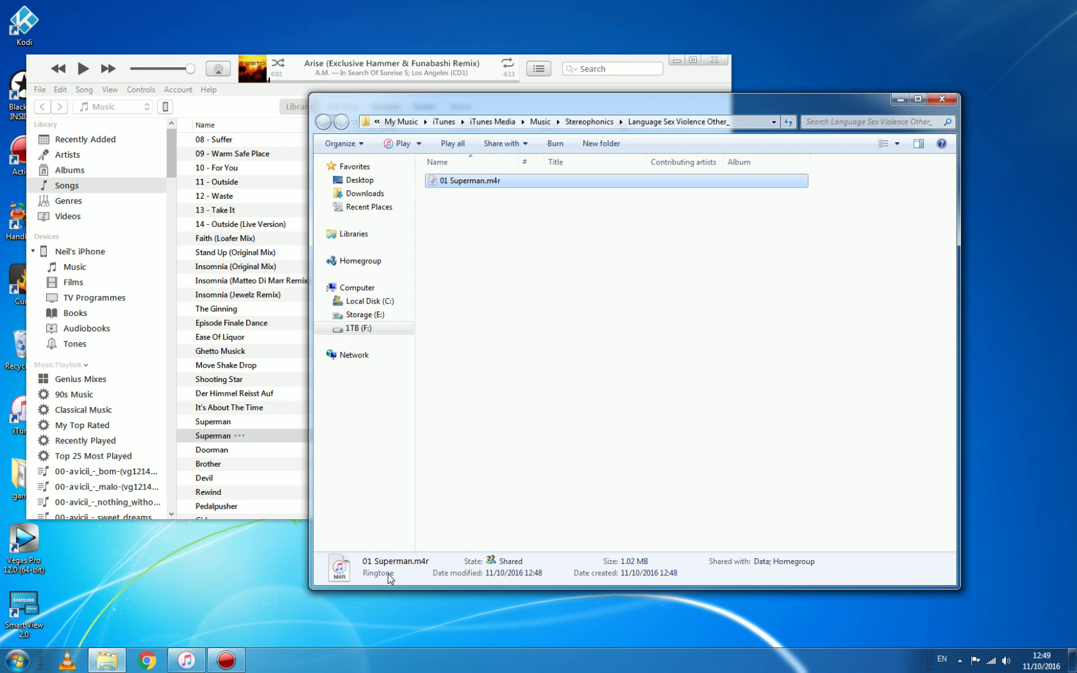
click(685, 316)
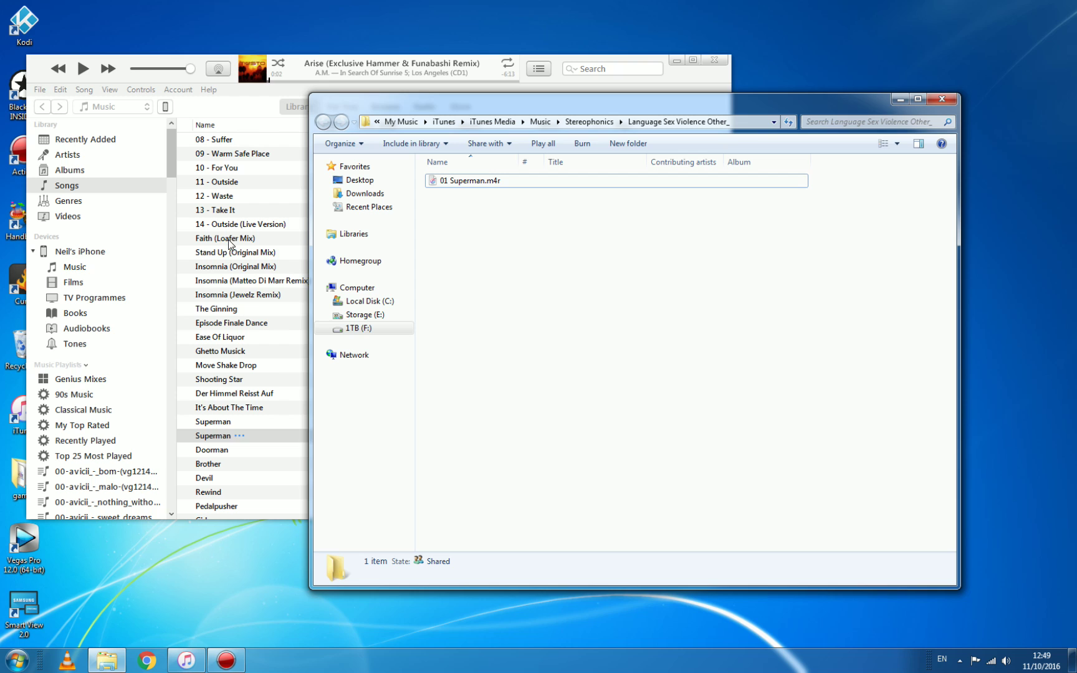
Add the file 01 Superman.m4r from the Language Sex Violence Other_ folder to the iTunes library, closing the Explorer window.
click(38, 91)
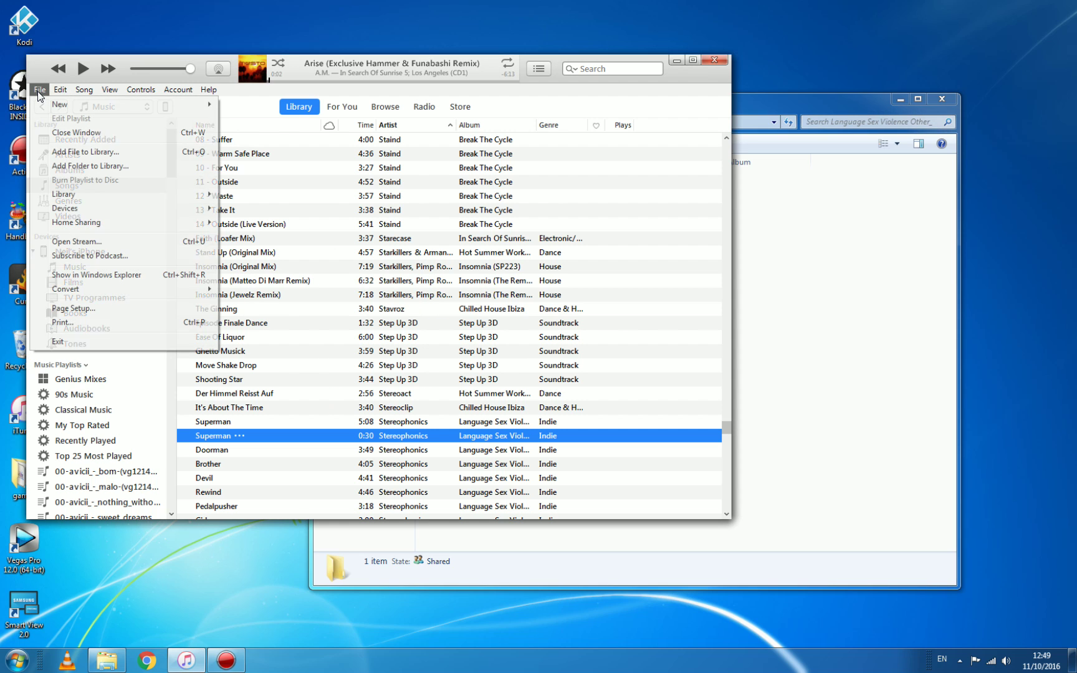
click(87, 151)
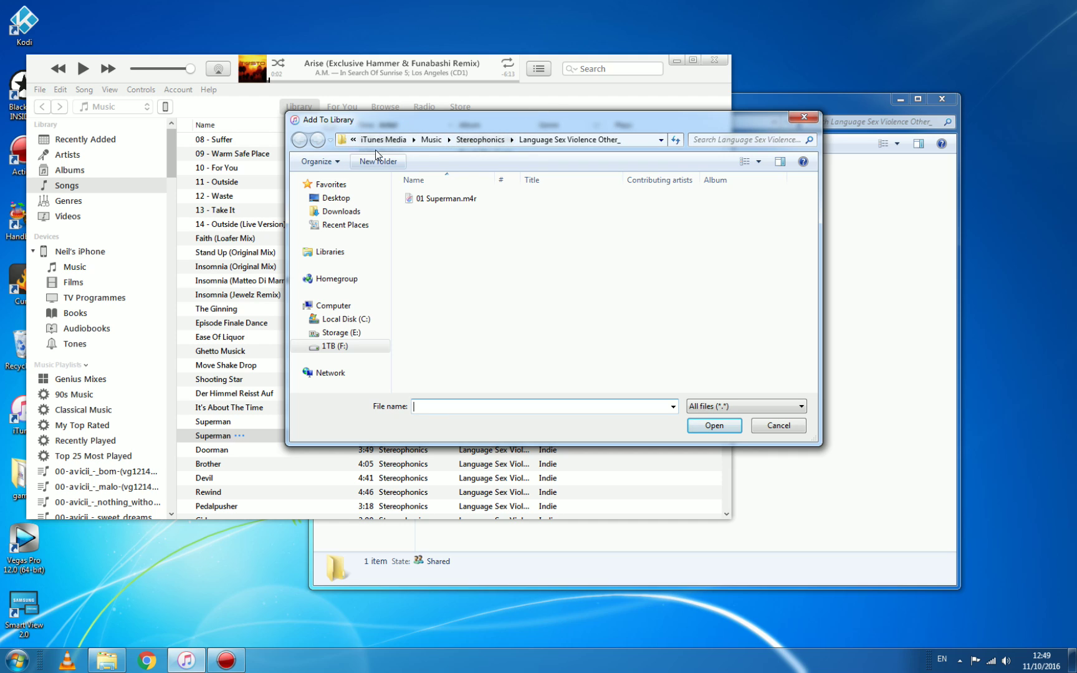
click(872, 305)
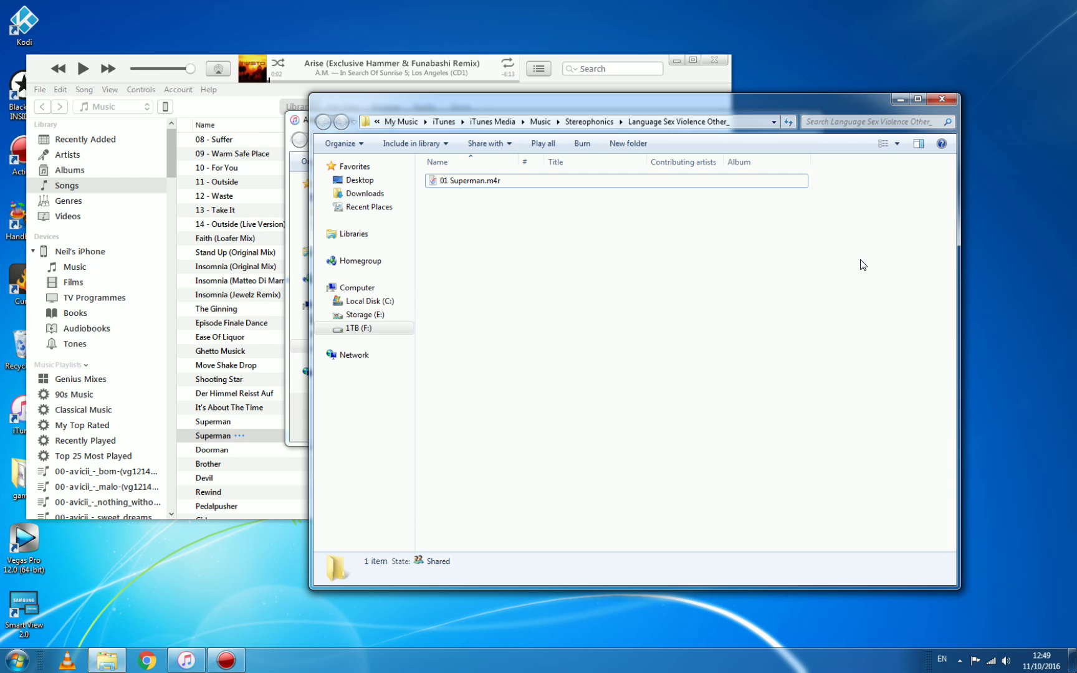
click(759, 120)
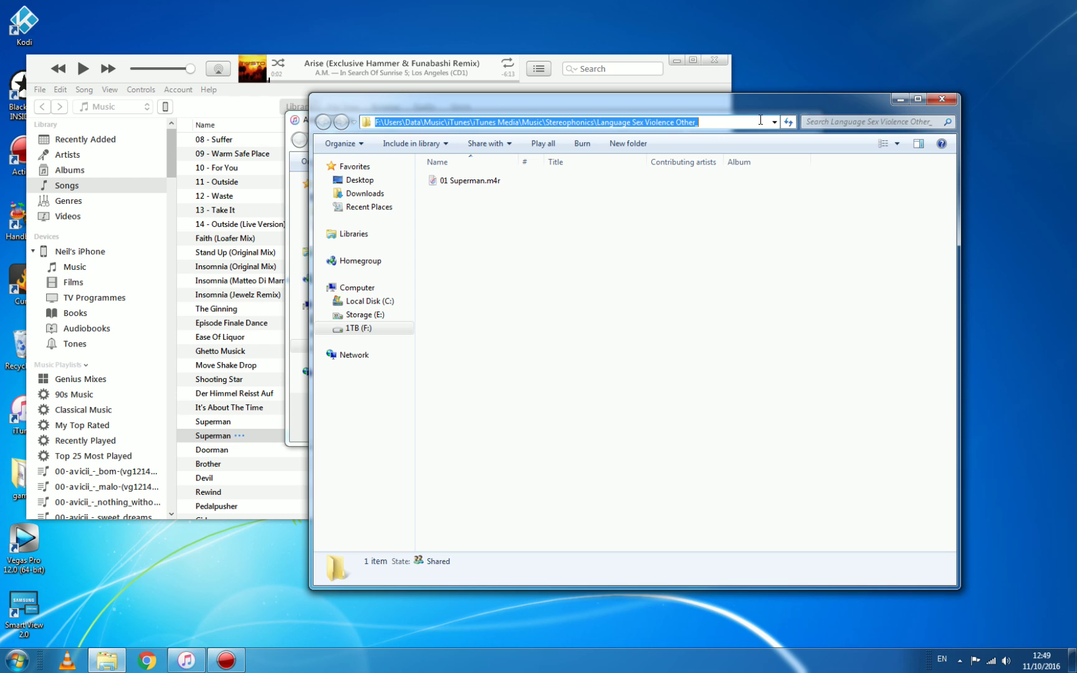
right_click(751, 124)
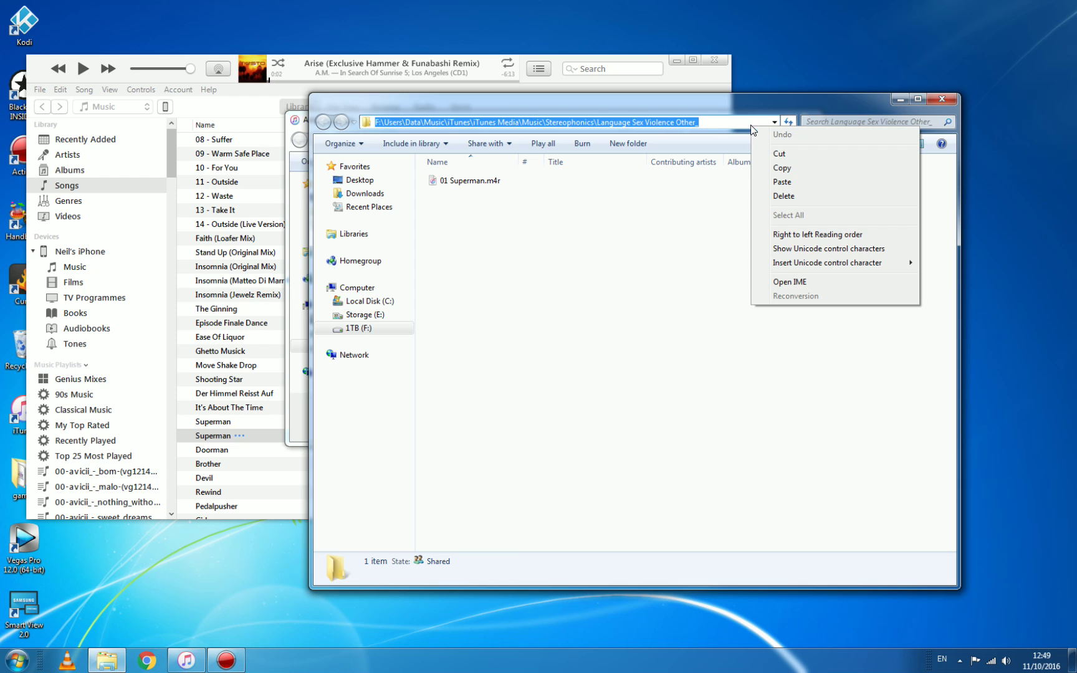
click(791, 169)
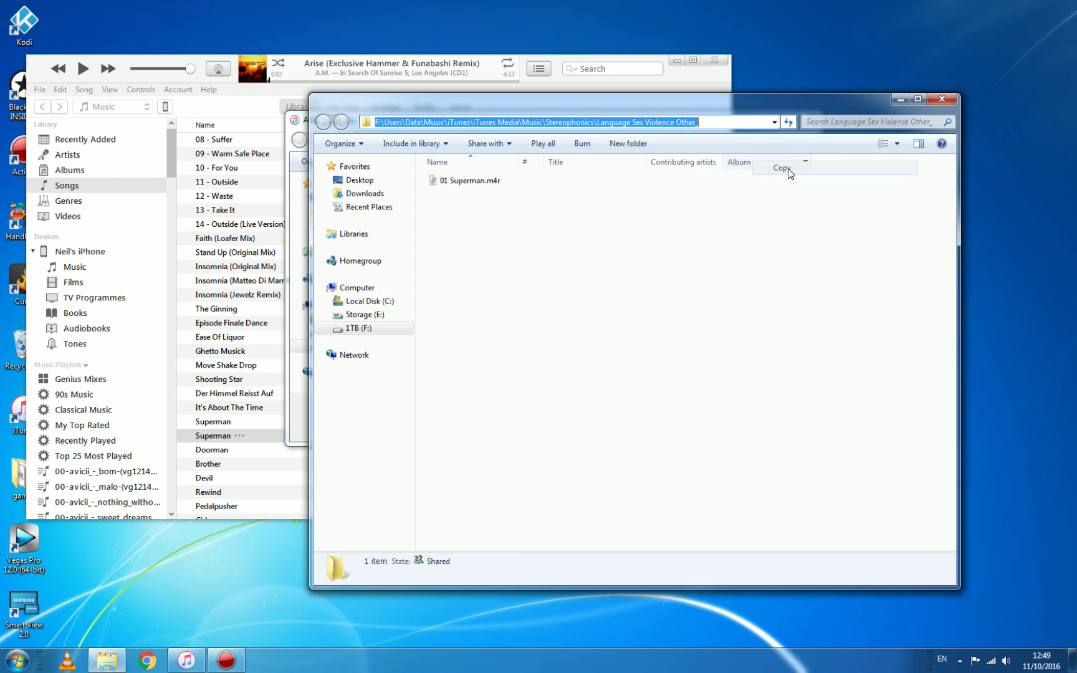
click(941, 98)
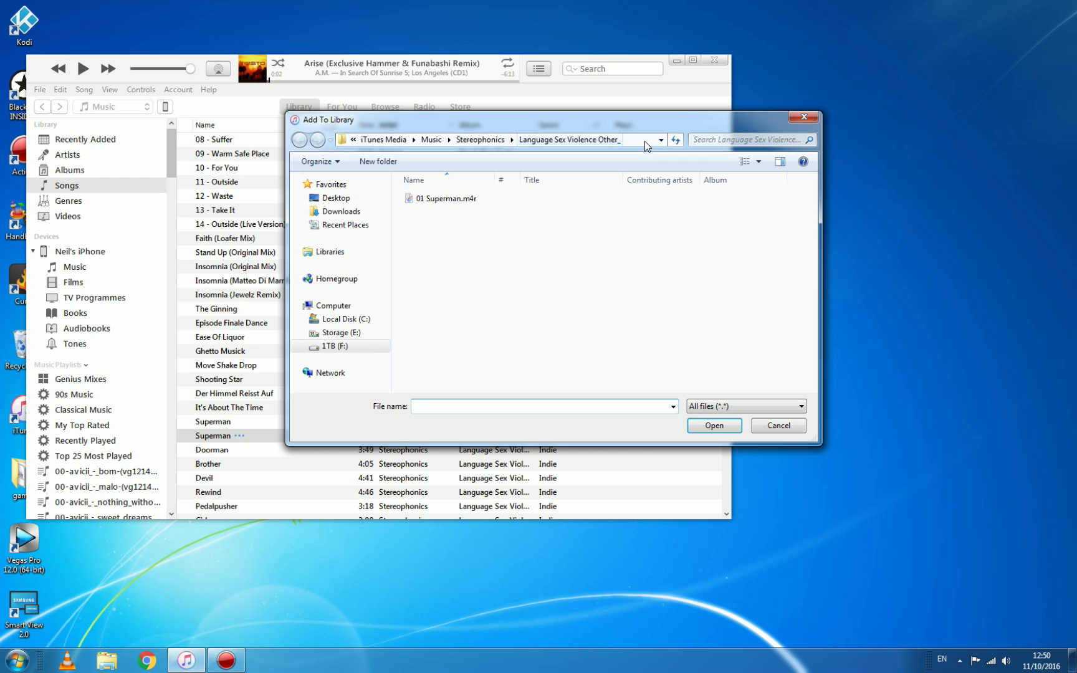
click(468, 200)
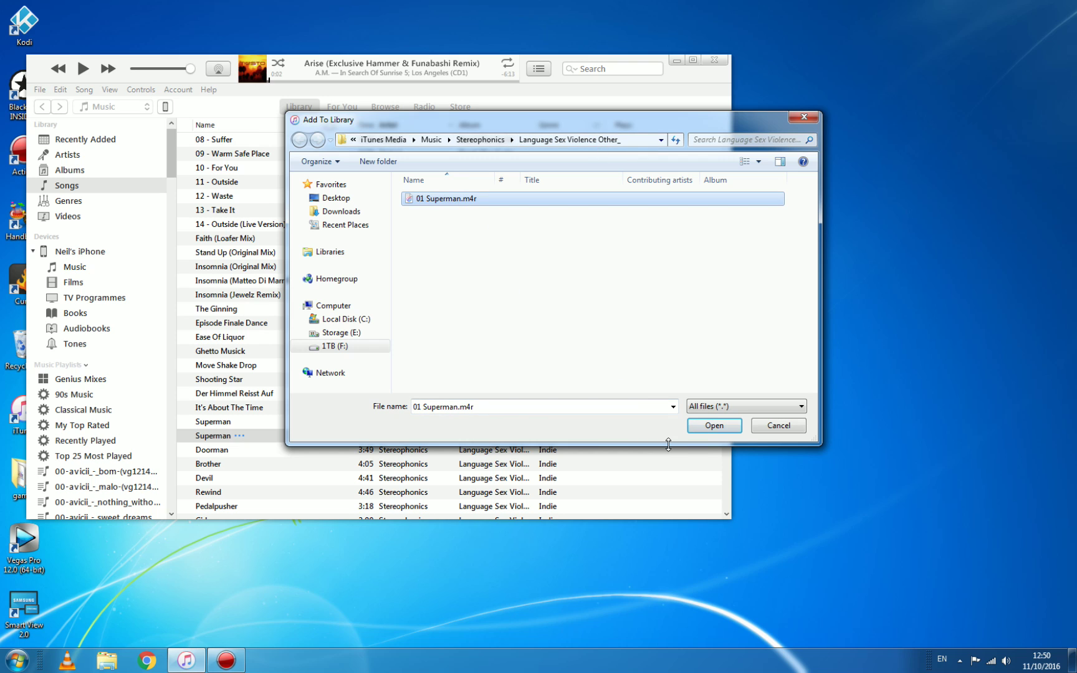
click(715, 426)
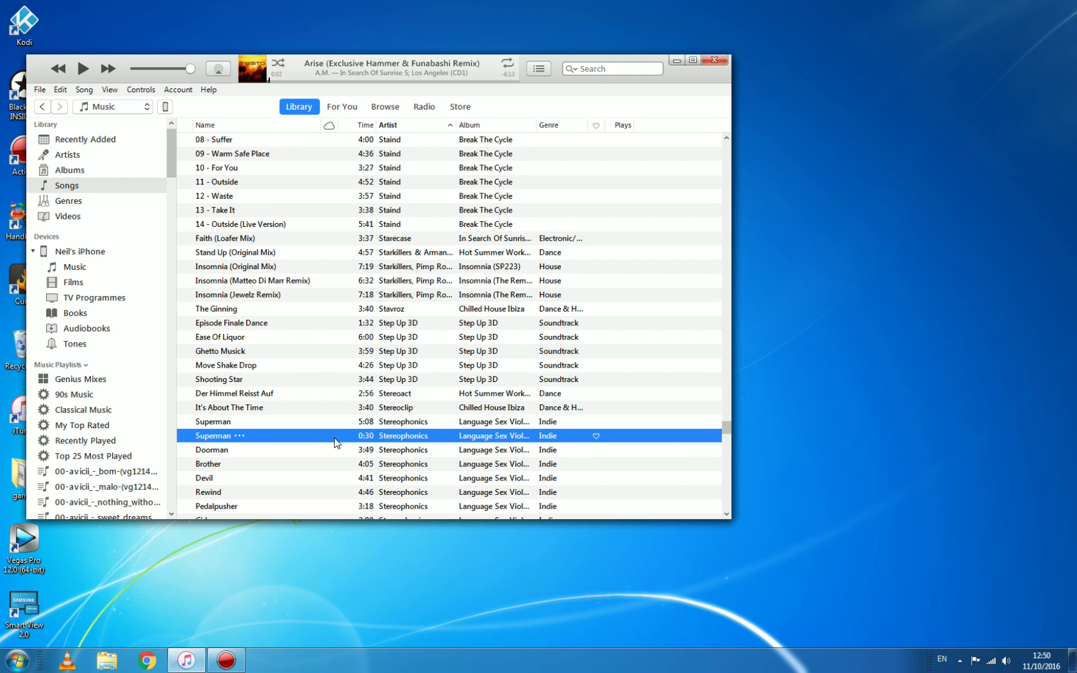
Switch the library to Tones and select the Superman ringtone.
click(108, 111)
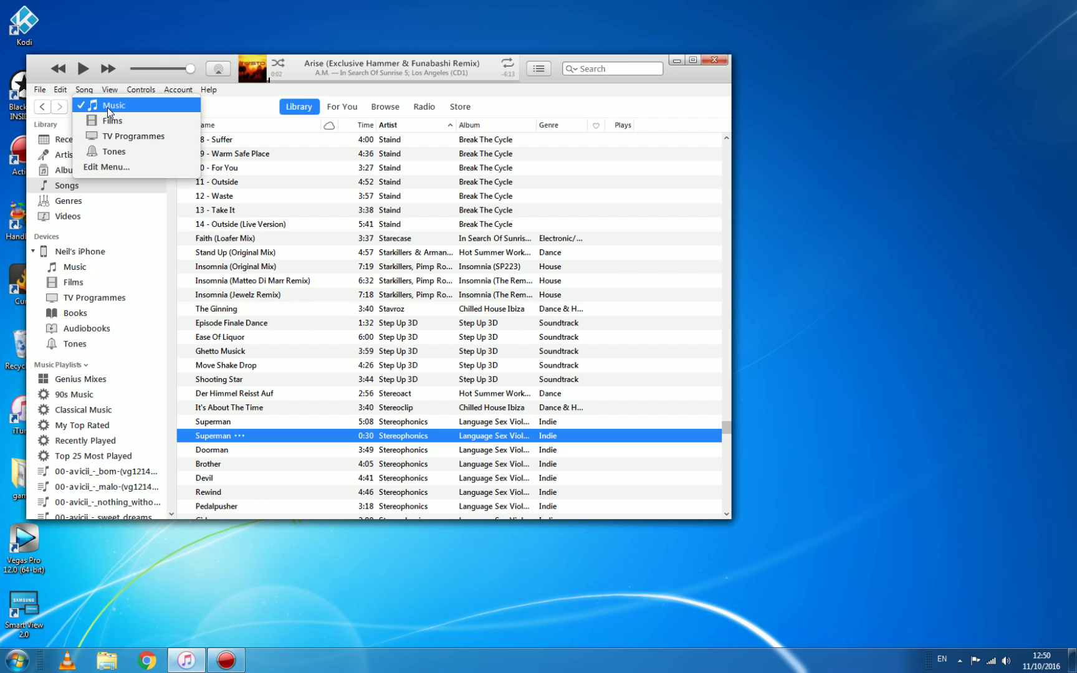
click(121, 152)
click(240, 155)
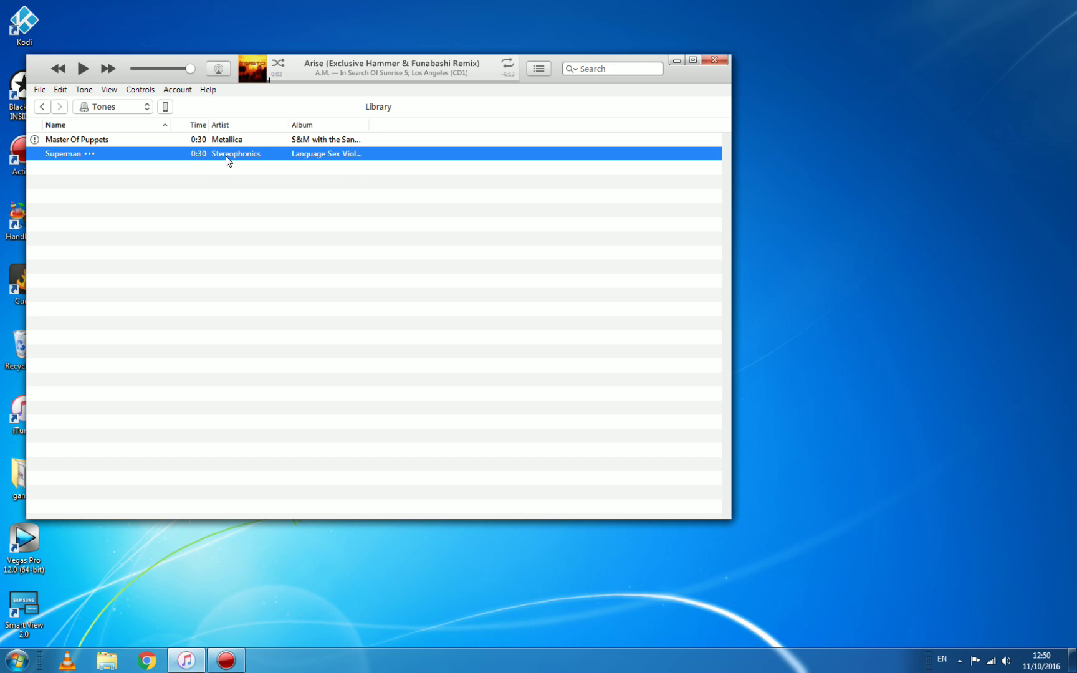
View the connected iPhone's tone syncing settings and return to the Tones library.
click(165, 108)
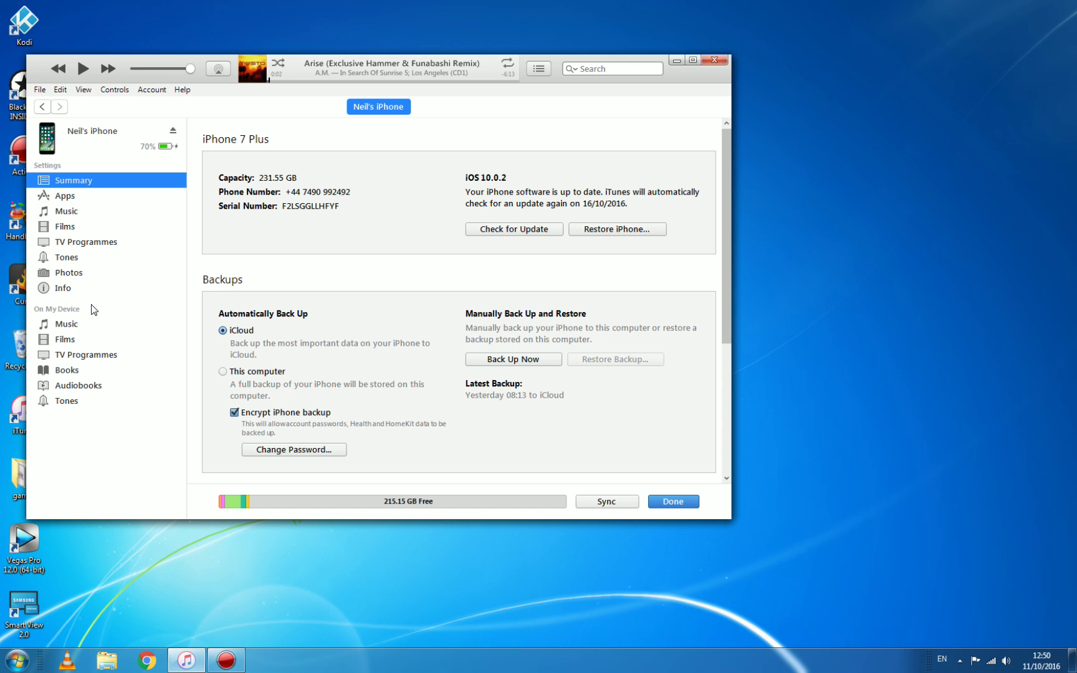
click(63, 258)
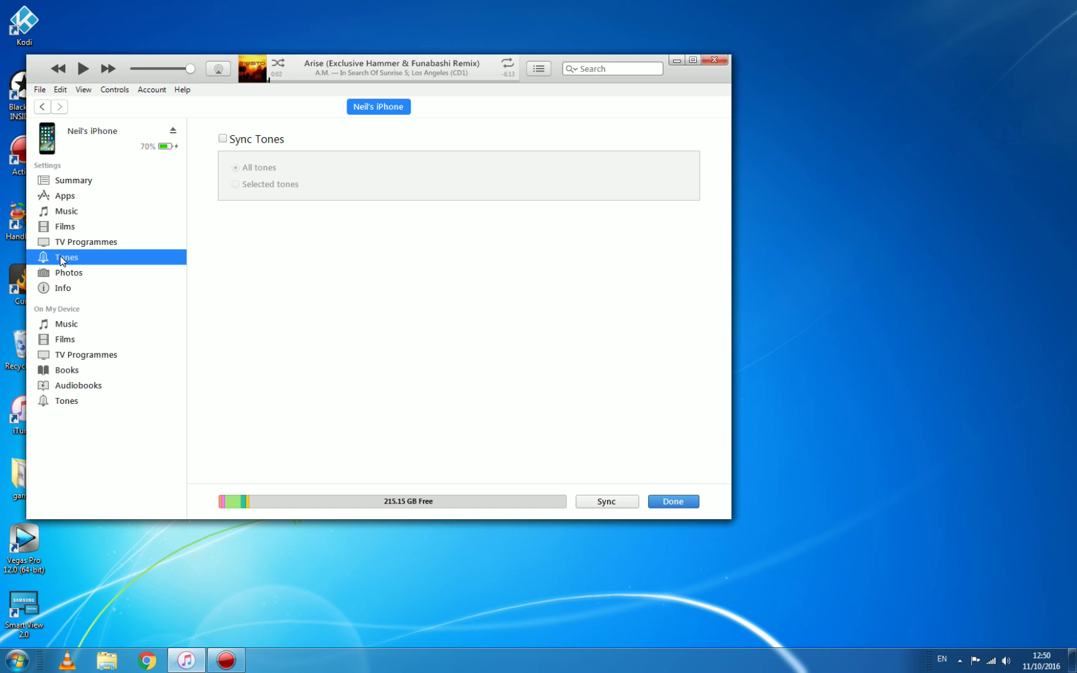
click(39, 108)
click(118, 107)
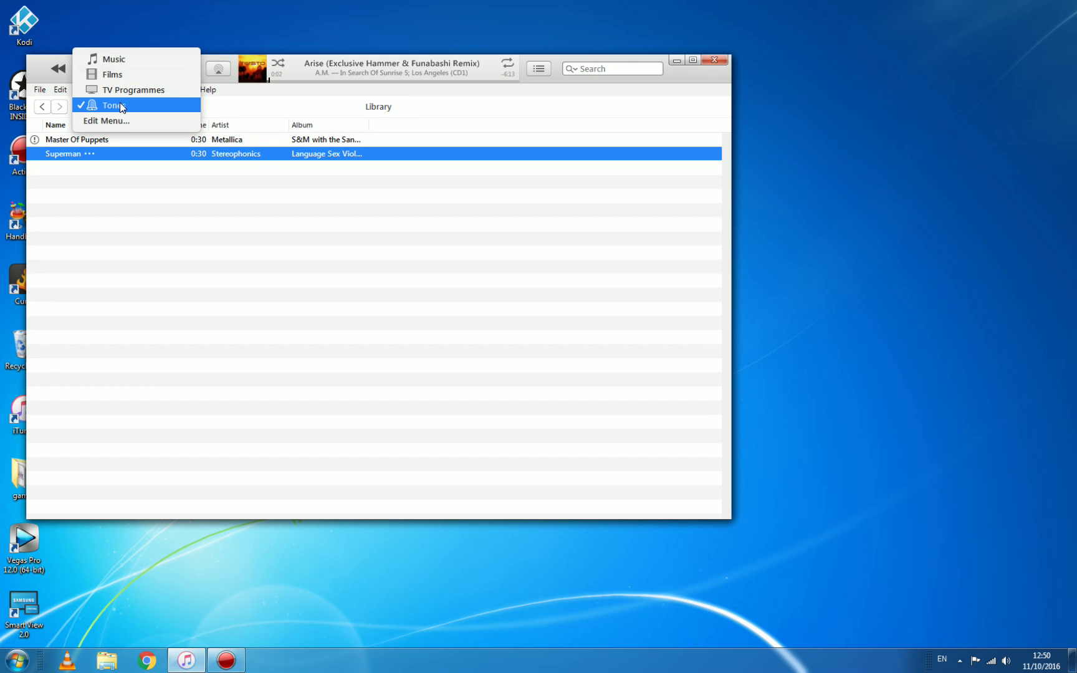
click(103, 106)
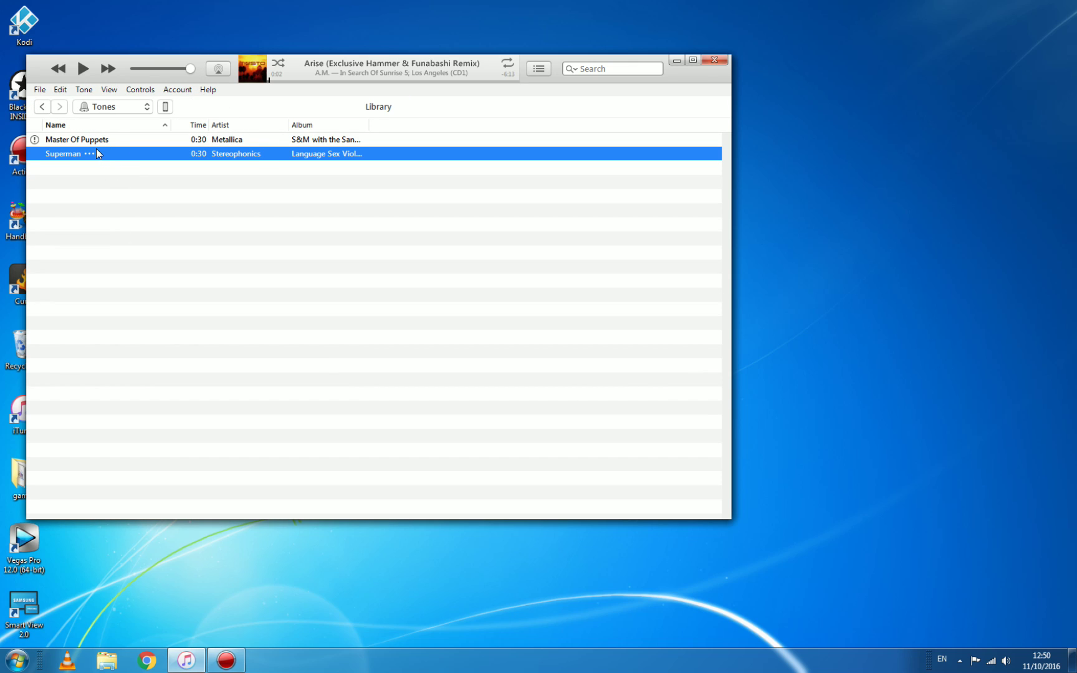
click(94, 155)
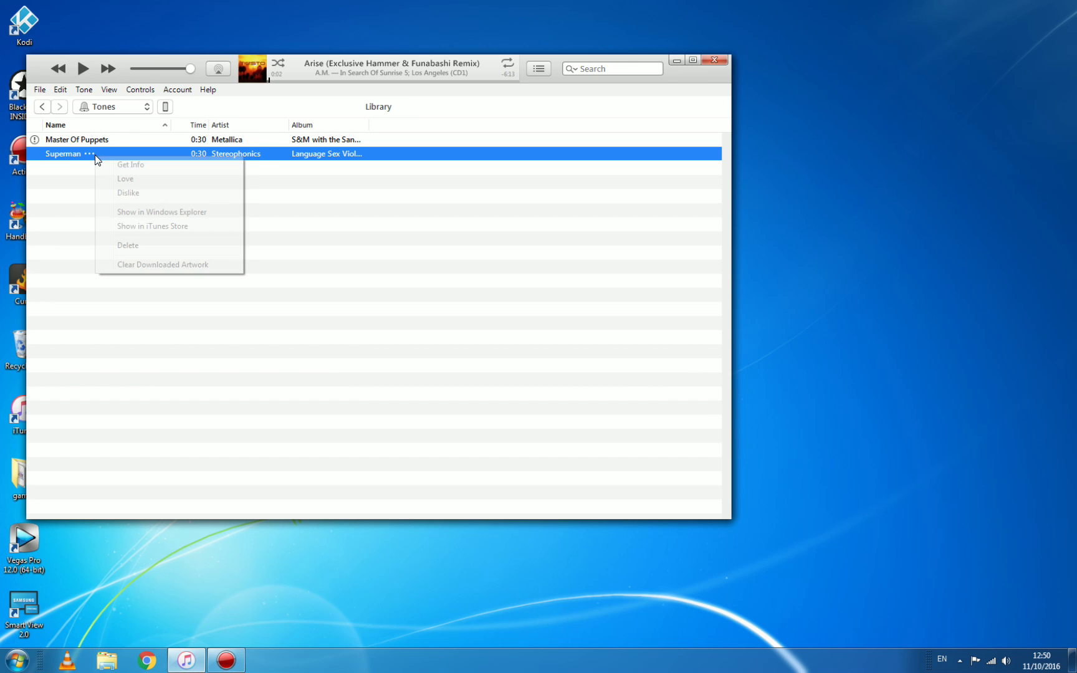
click(86, 256)
drag(153, 62, 153, 48)
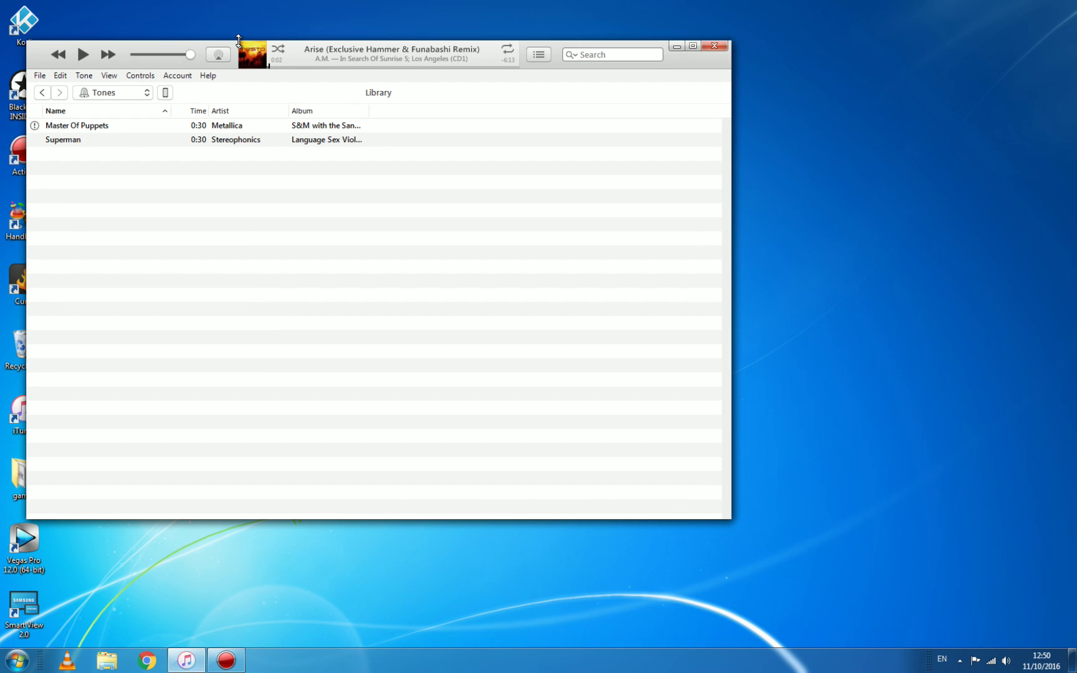
click(103, 92)
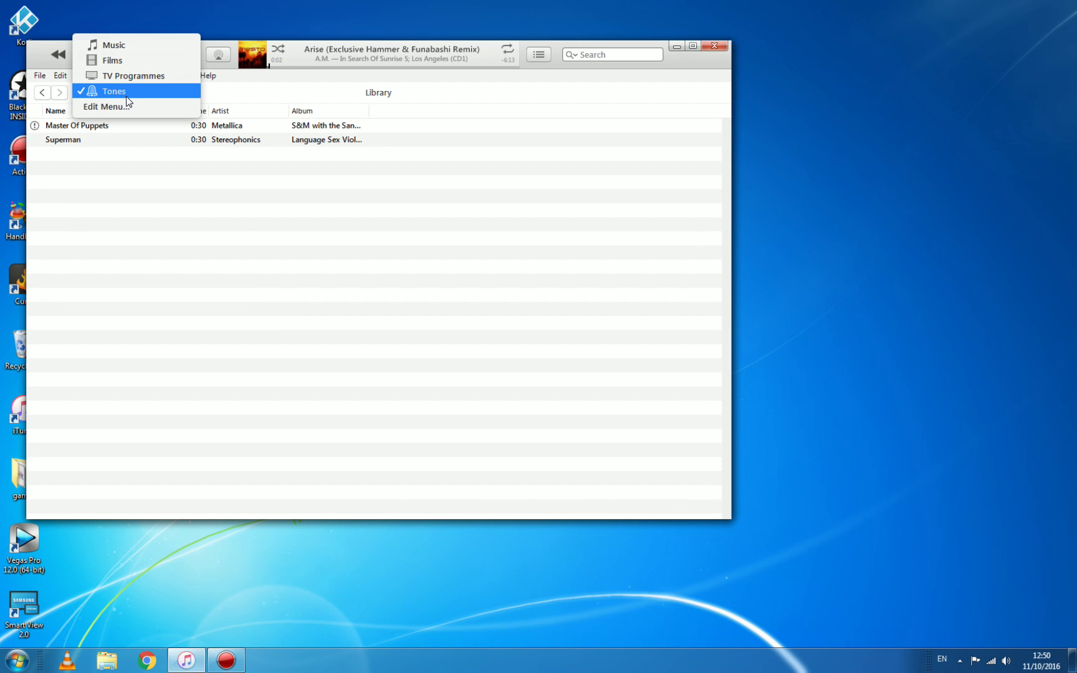
click(126, 98)
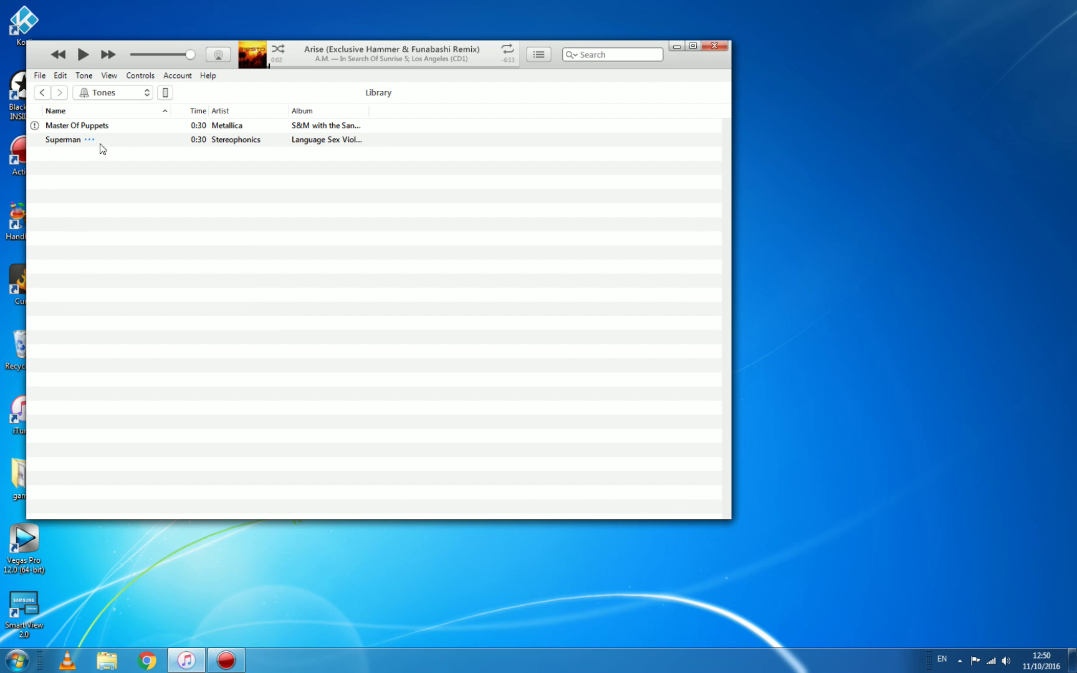
Return to the Music library and show the list of tones stored on the iPhone.
click(42, 93)
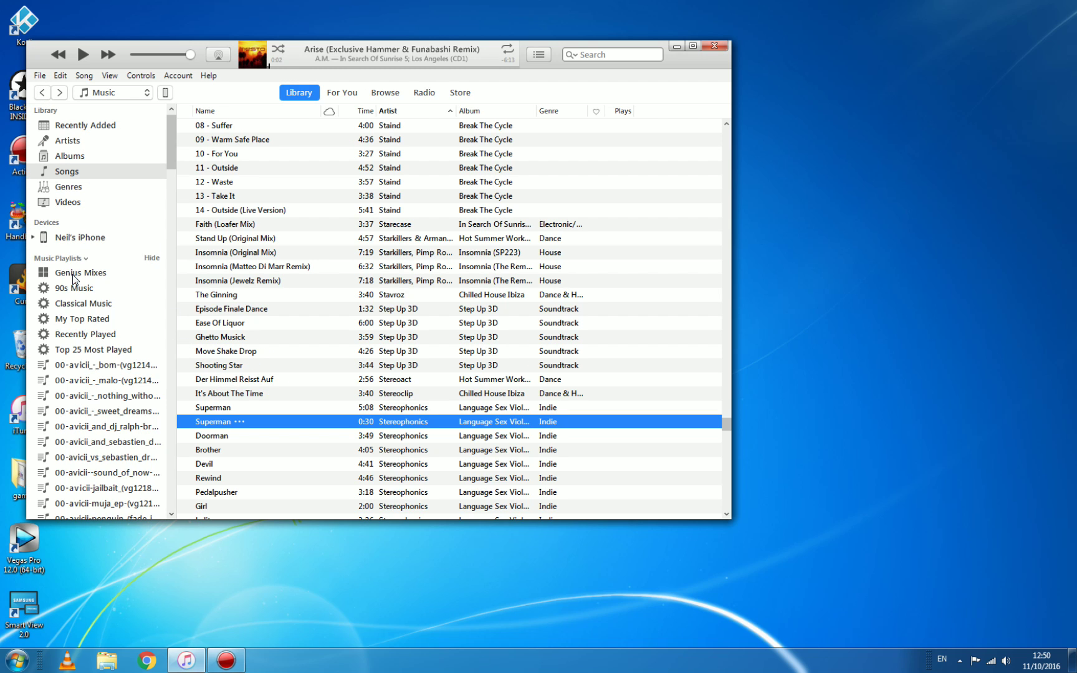
click(74, 239)
right_click(75, 243)
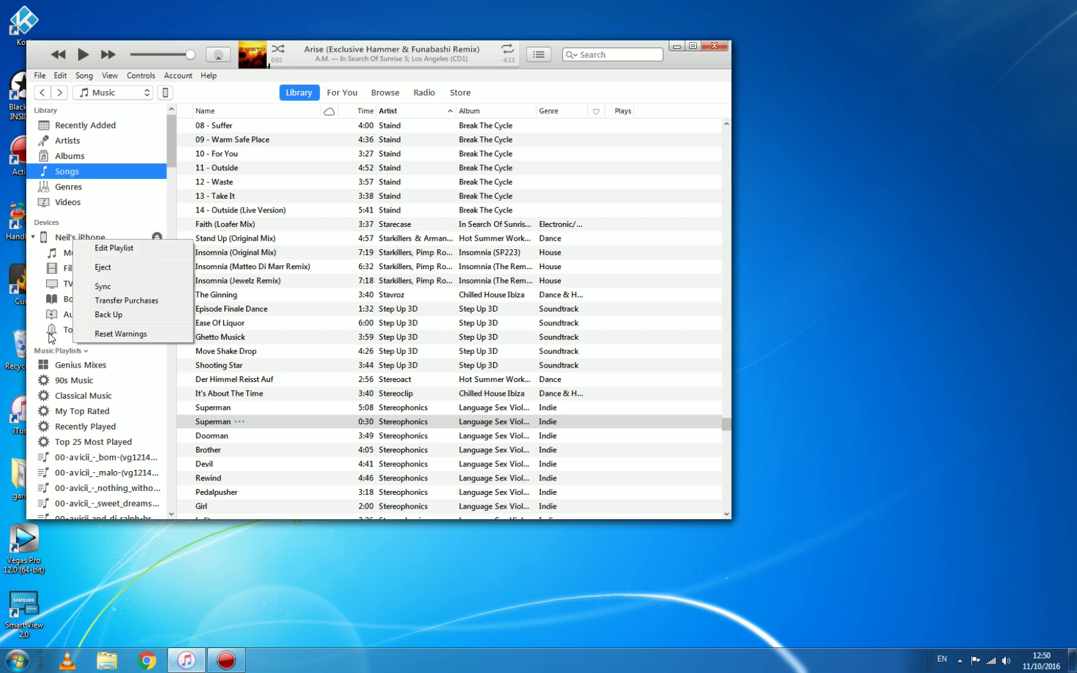
click(72, 334)
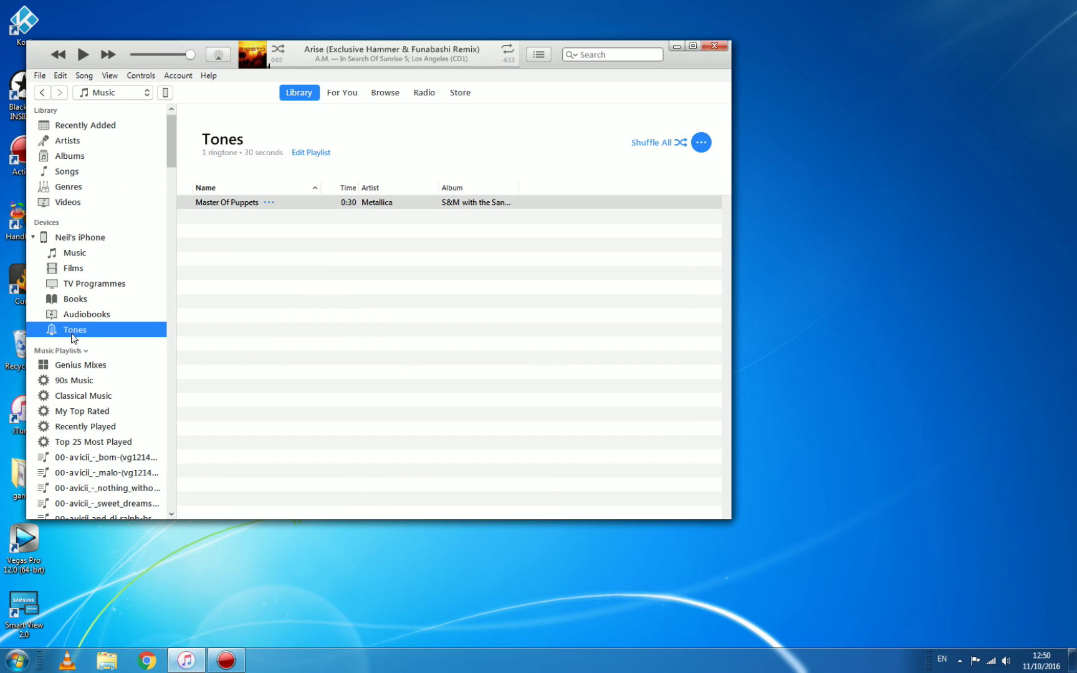
Show the Superman ringtone from the Tones library in Windows Explorer.
click(122, 91)
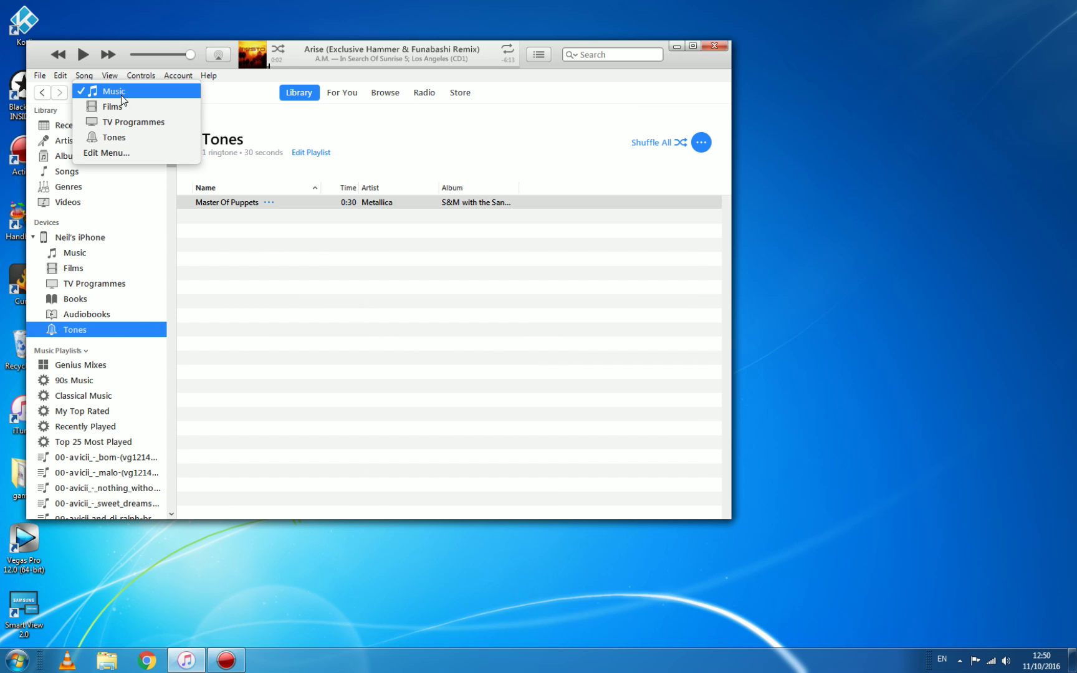
click(123, 138)
right_click(75, 144)
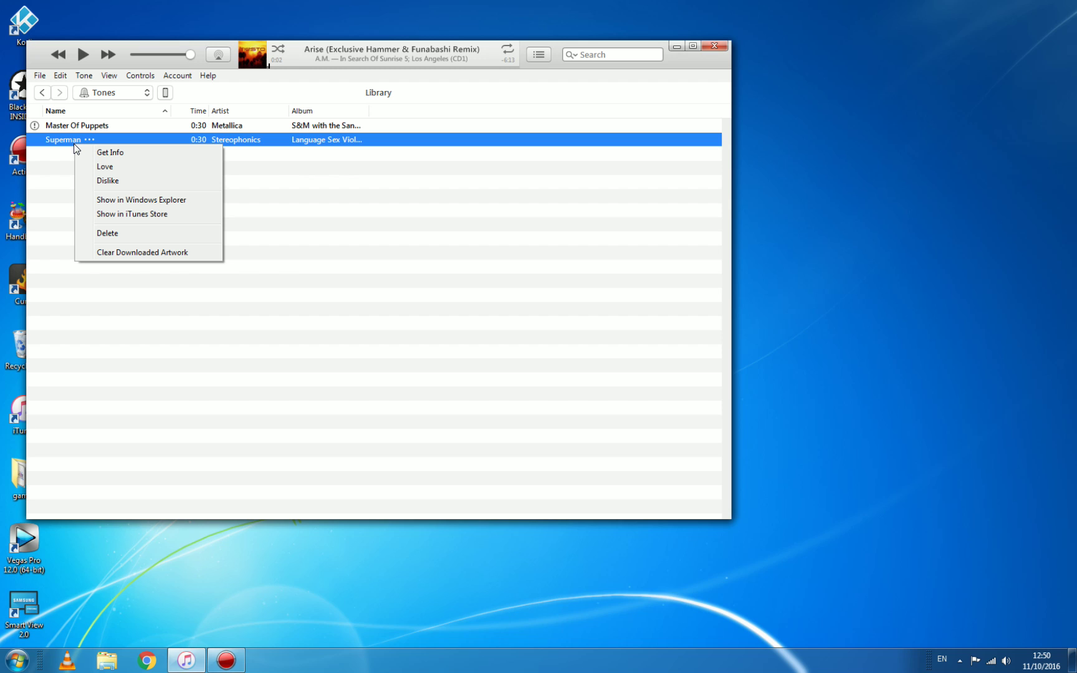
click(156, 200)
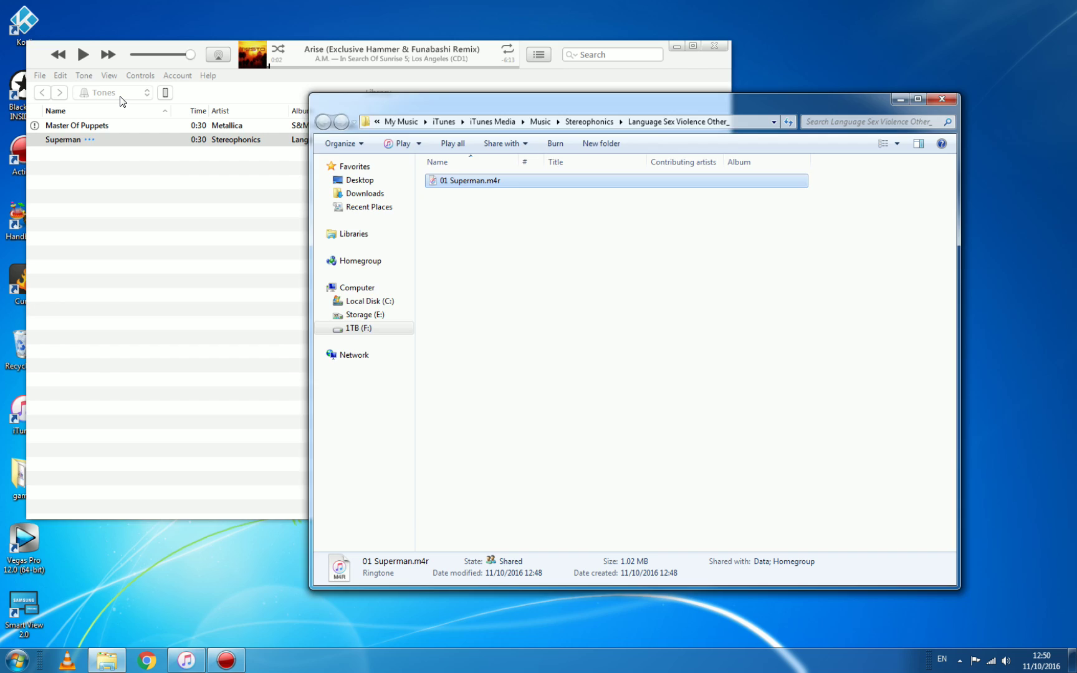
click(119, 93)
click(118, 239)
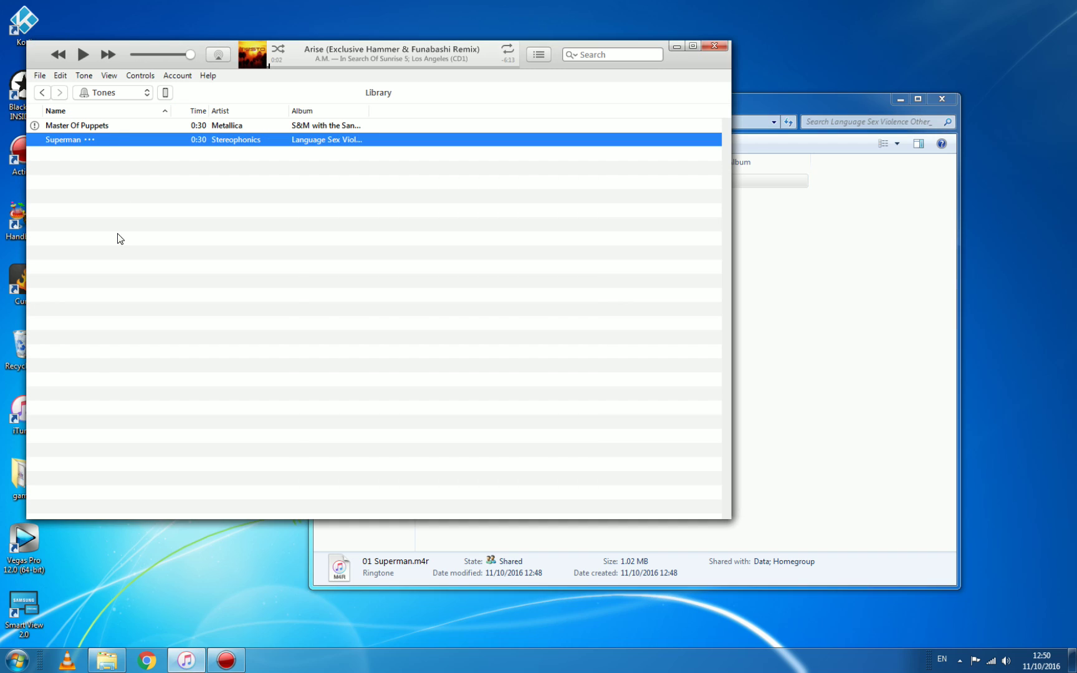
click(39, 92)
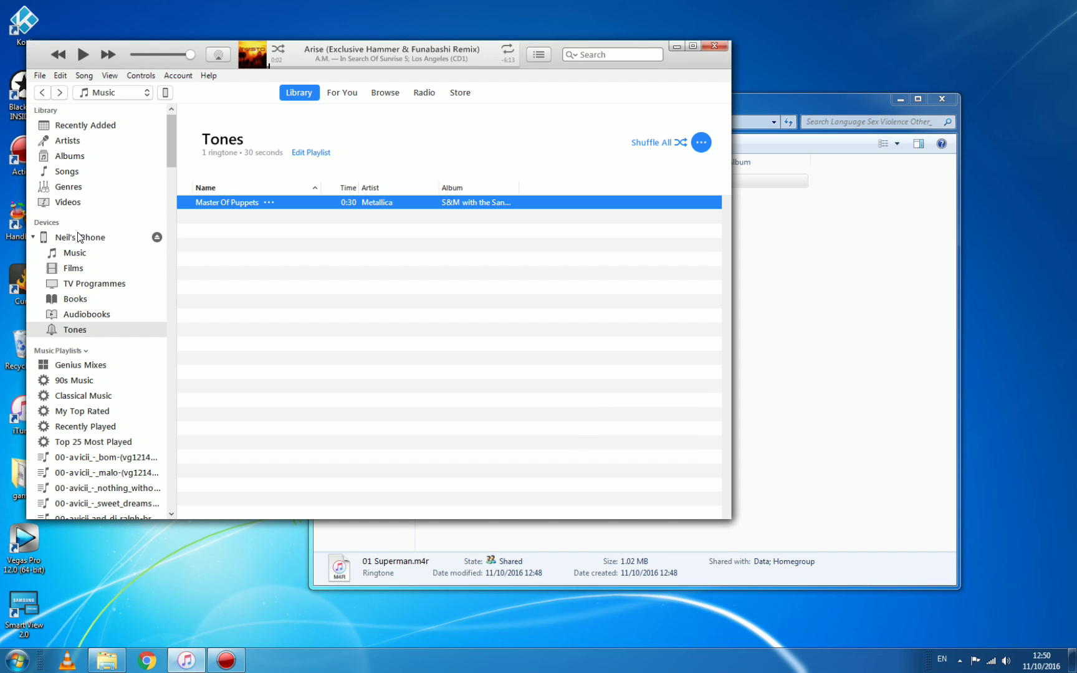
click(800, 317)
drag(469, 180, 507, 281)
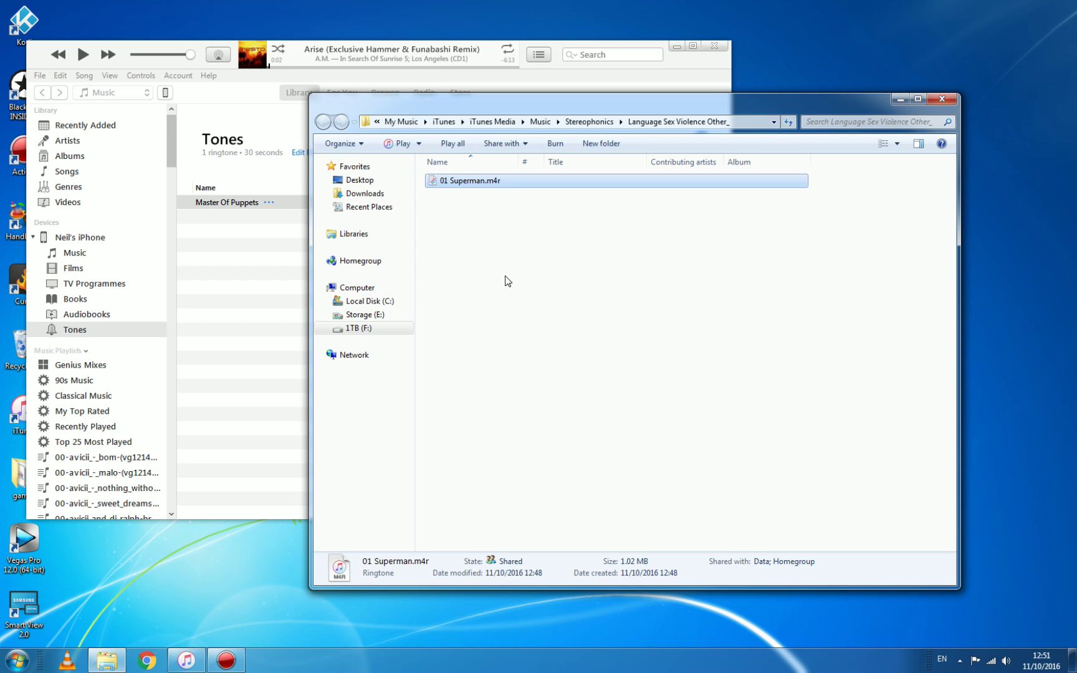
click(508, 281)
View the tones stored on the iPhone from its device page and return to the Music library.
click(165, 93)
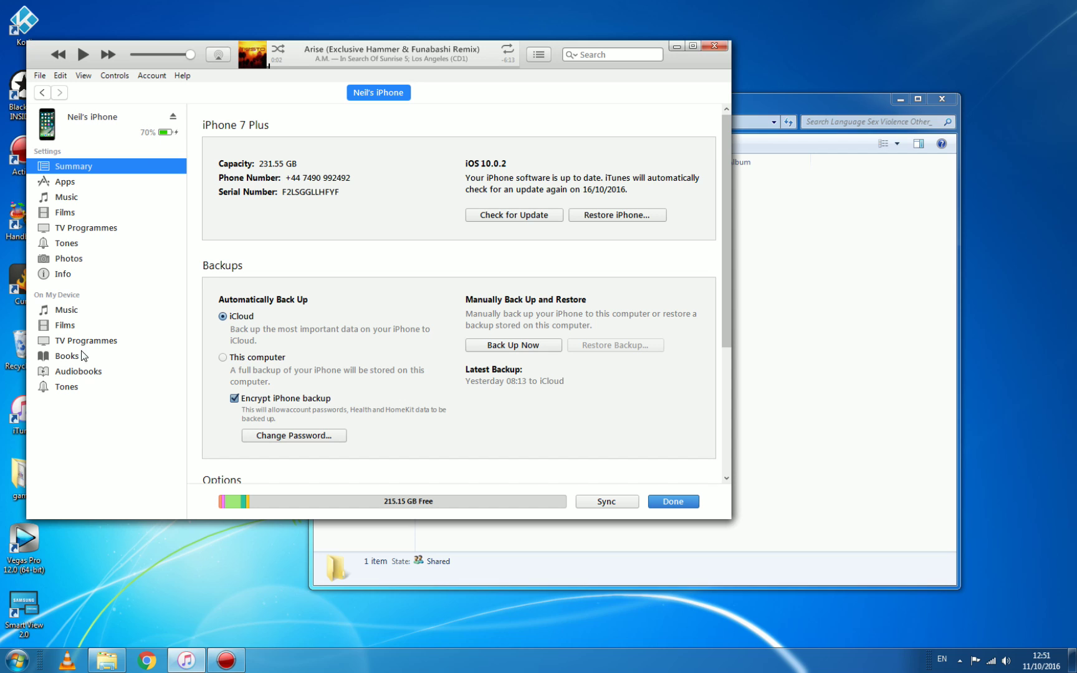
click(77, 390)
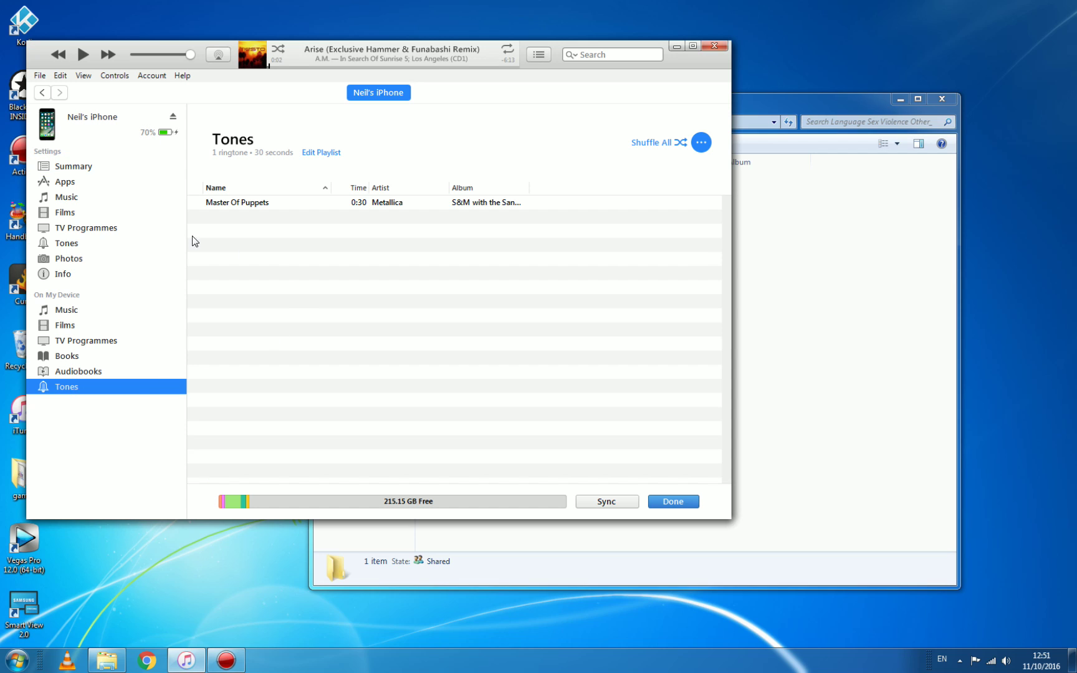
click(89, 77)
click(144, 455)
click(87, 117)
click(42, 95)
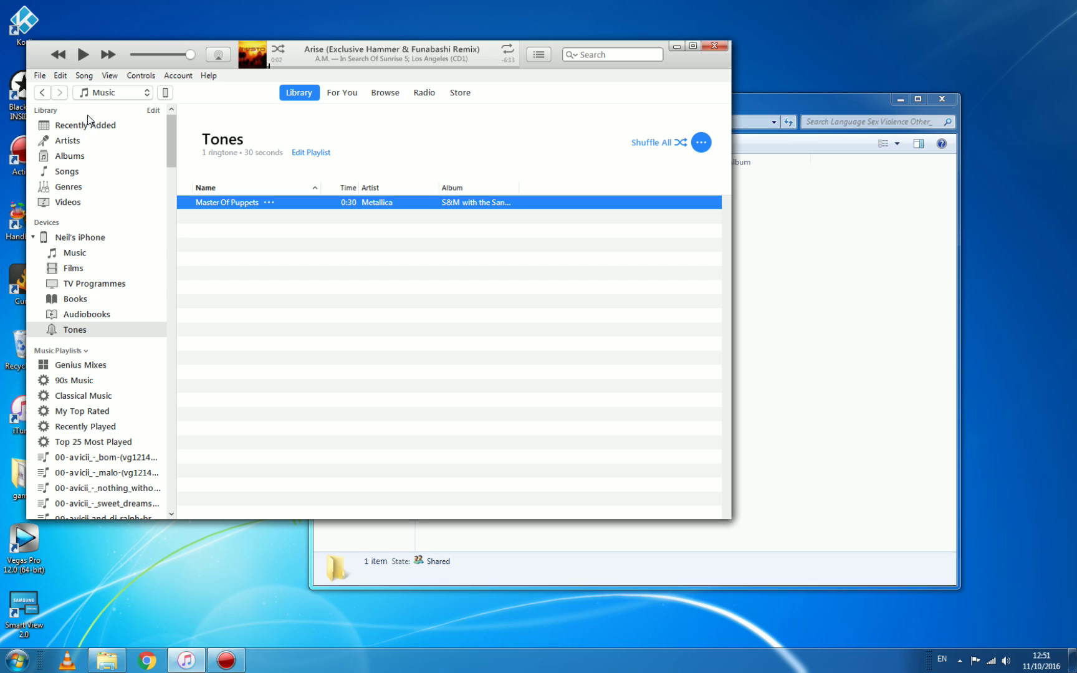
Copy the Superman ringtone from the Tones library onto the connected iPhone.
click(109, 93)
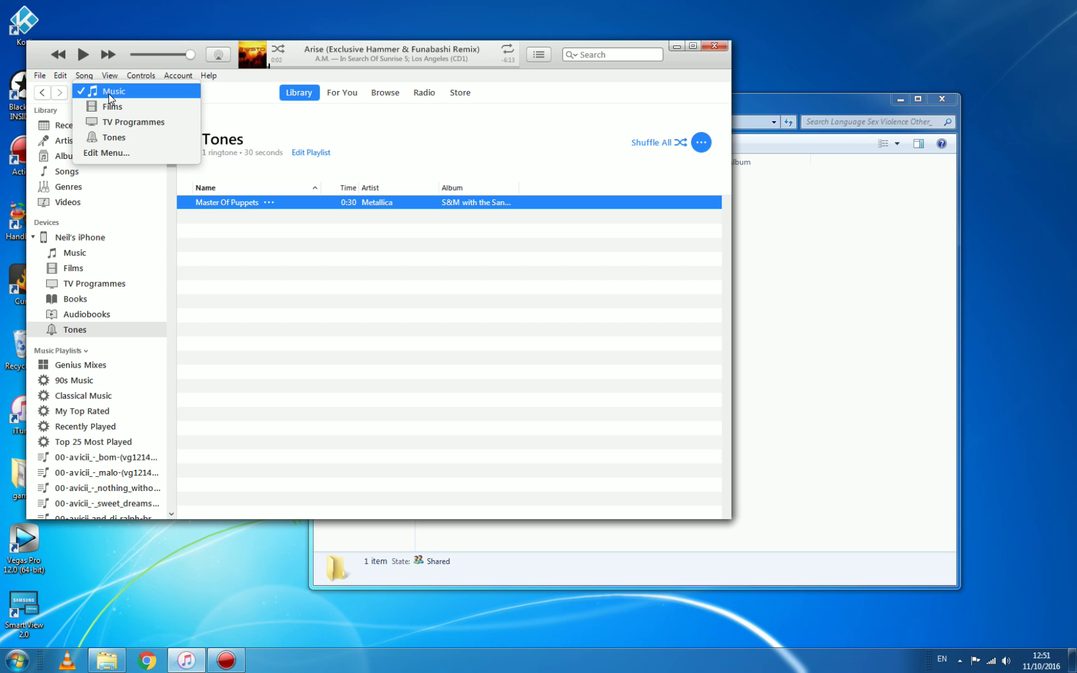
click(132, 140)
click(75, 140)
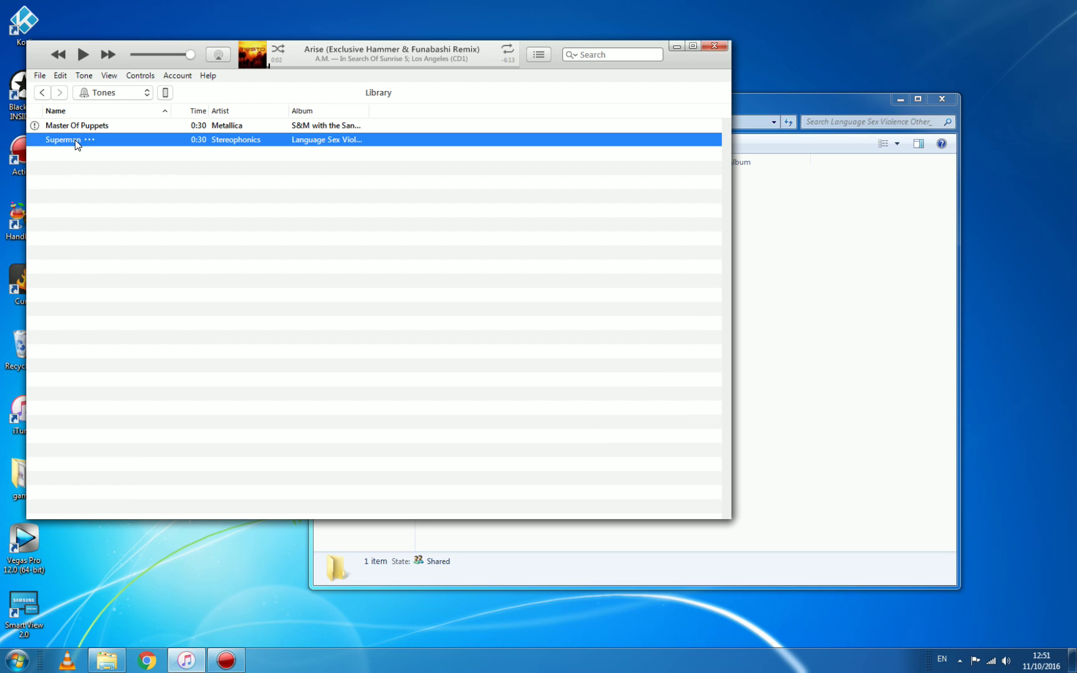
mouse_move(75, 139)
mouse_down()
mouse_move(89, 289)
mouse_move(124, 214)
mouse_move(89, 160)
mouse_move(144, 169)
mouse_move(84, 147)
mouse_move(73, 124)
mouse_up()
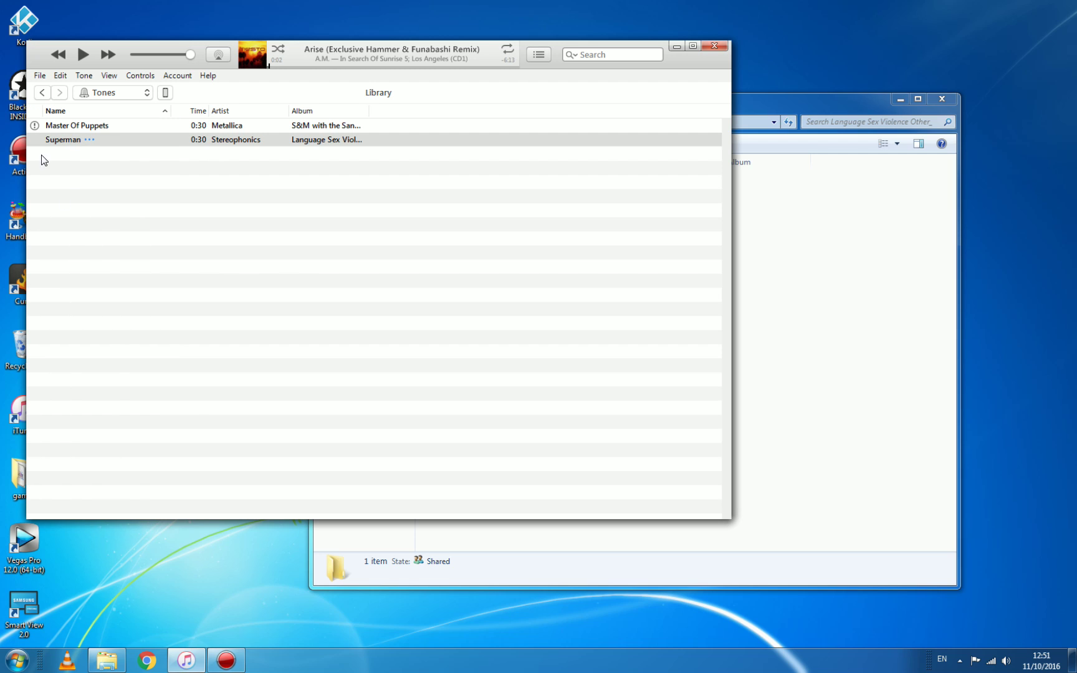
Check the iPhone's Tones list for the Superman ringtone.
click(93, 92)
click(93, 90)
click(43, 94)
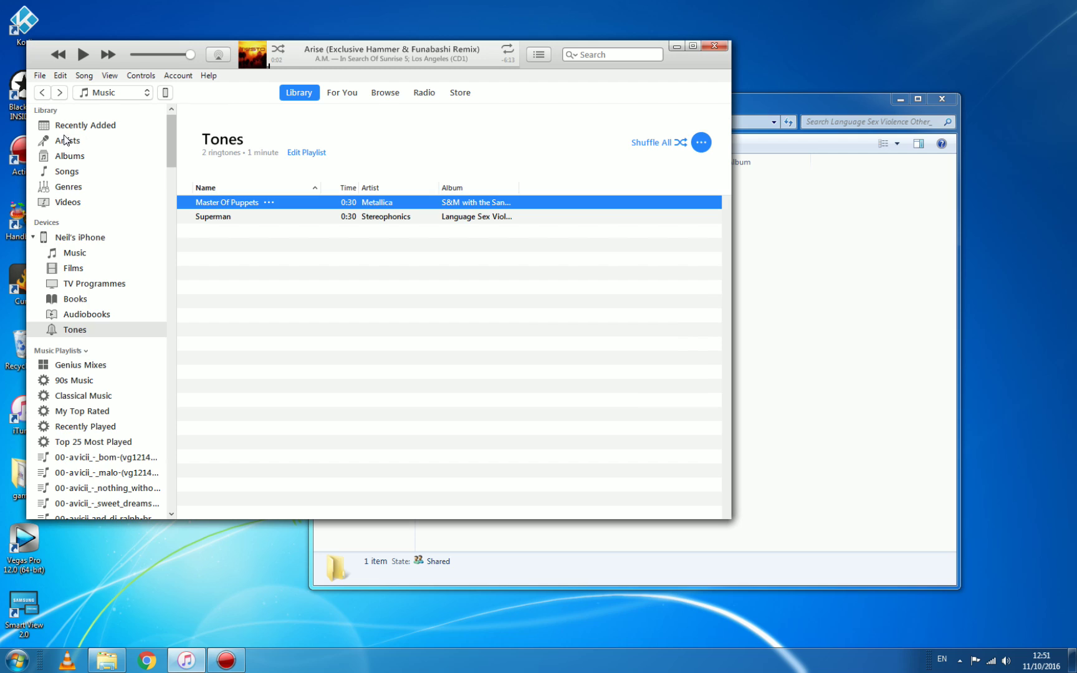
click(83, 240)
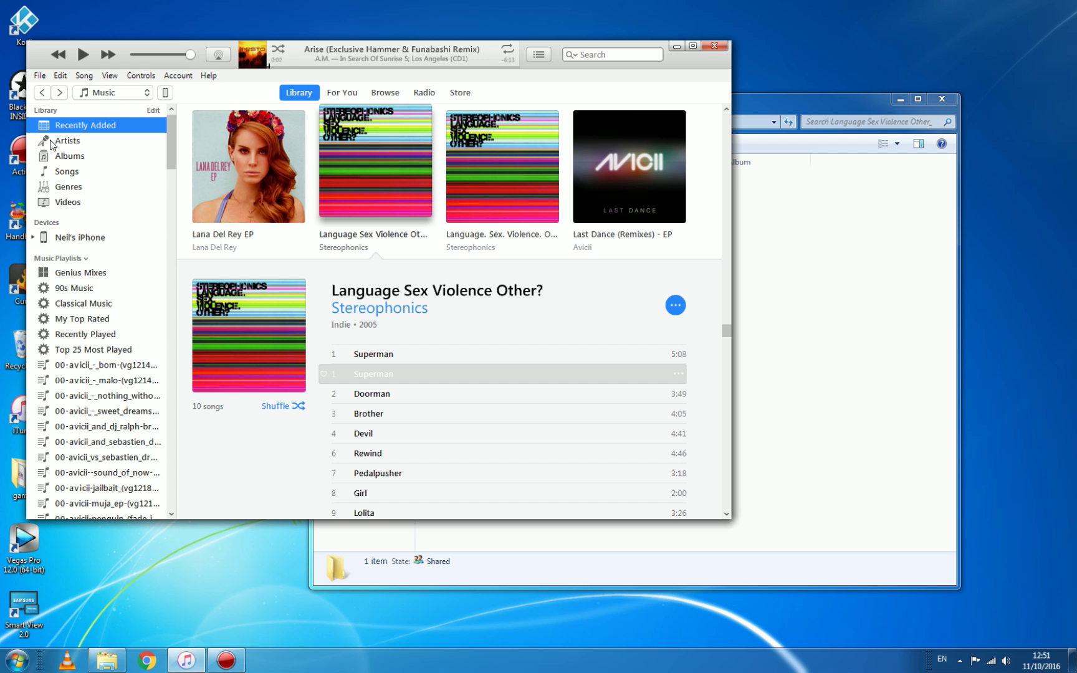
click(70, 240)
click(84, 330)
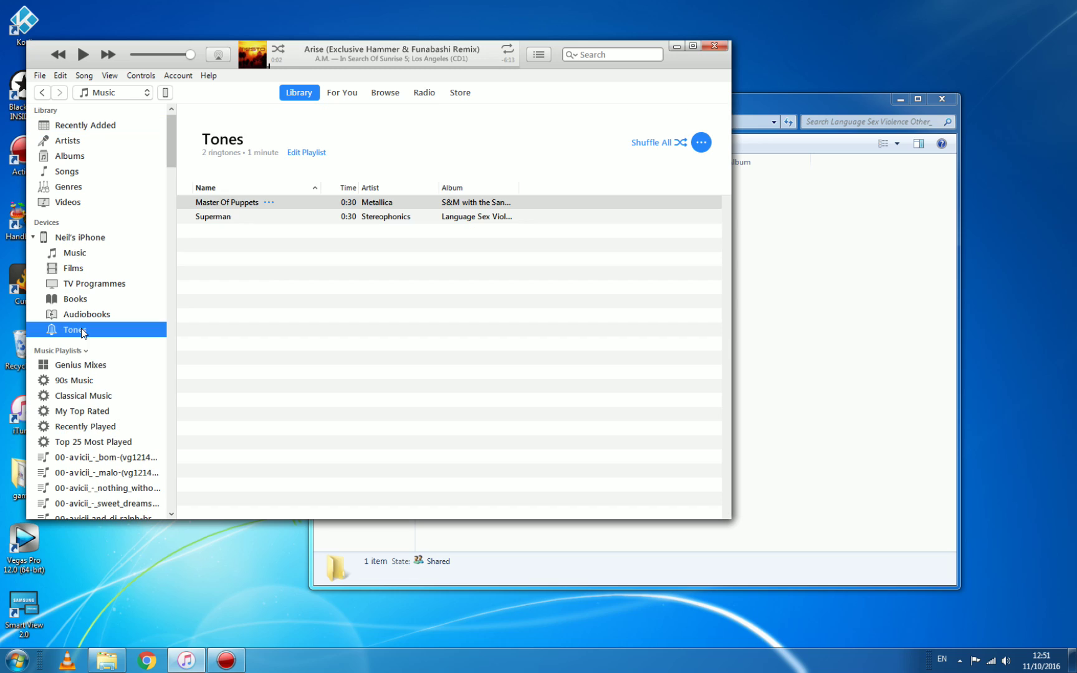
right_click(241, 218)
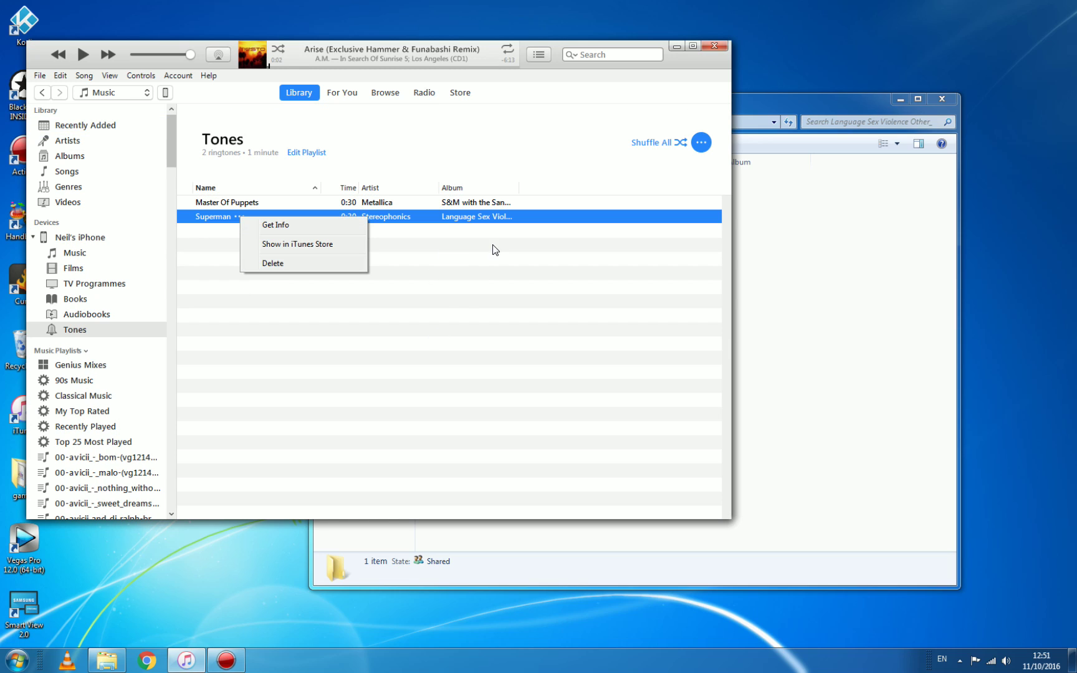
click(499, 287)
click(491, 279)
click(314, 218)
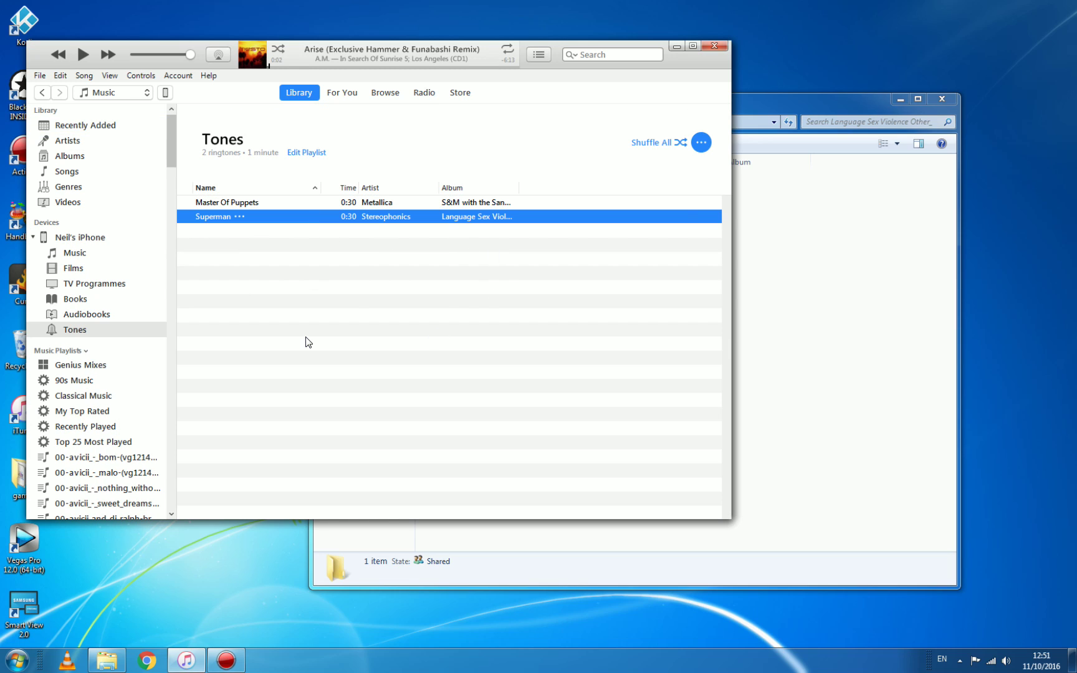
click(306, 342)
click(260, 218)
click(251, 236)
right_click(249, 220)
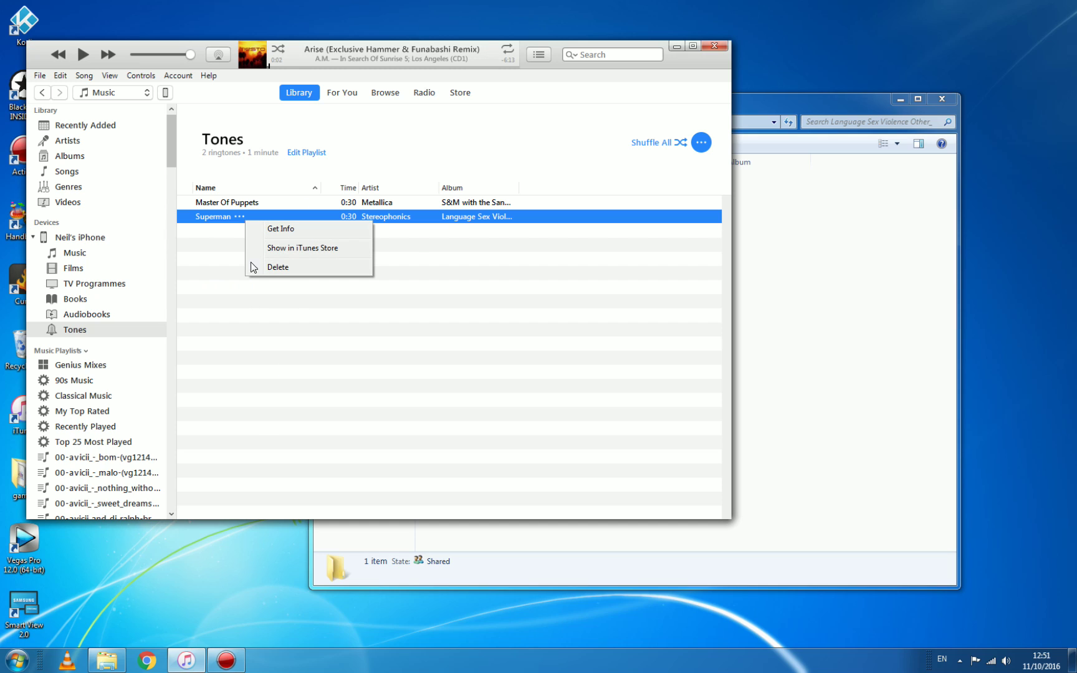
click(257, 436)
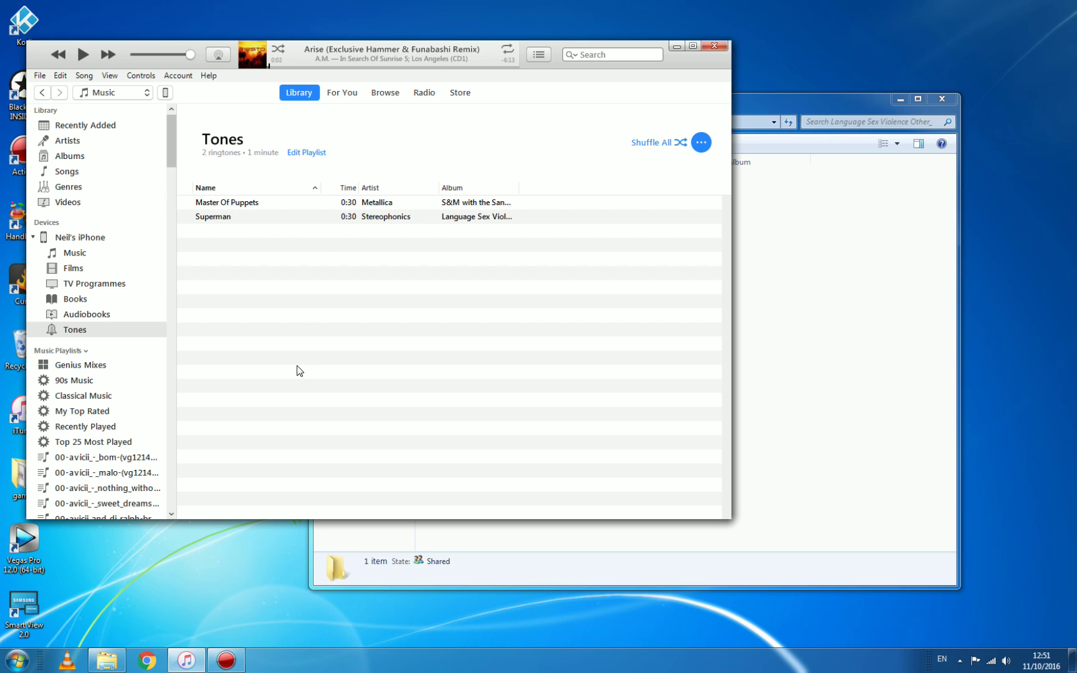